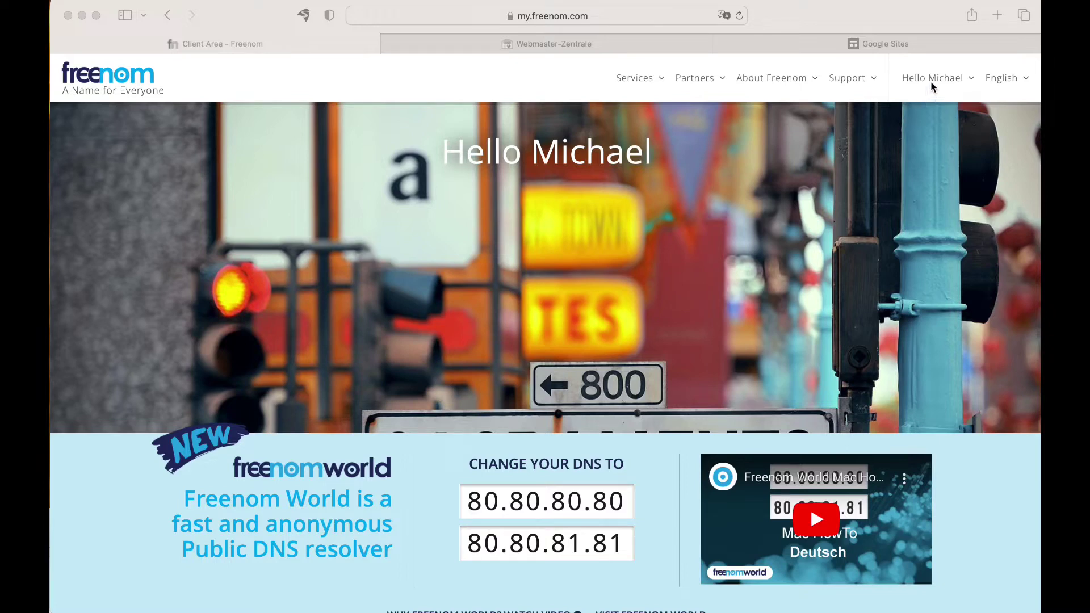
# Open the Freenom DNS management page for the second domain listed under My Domains
pyautogui.click(643, 85)
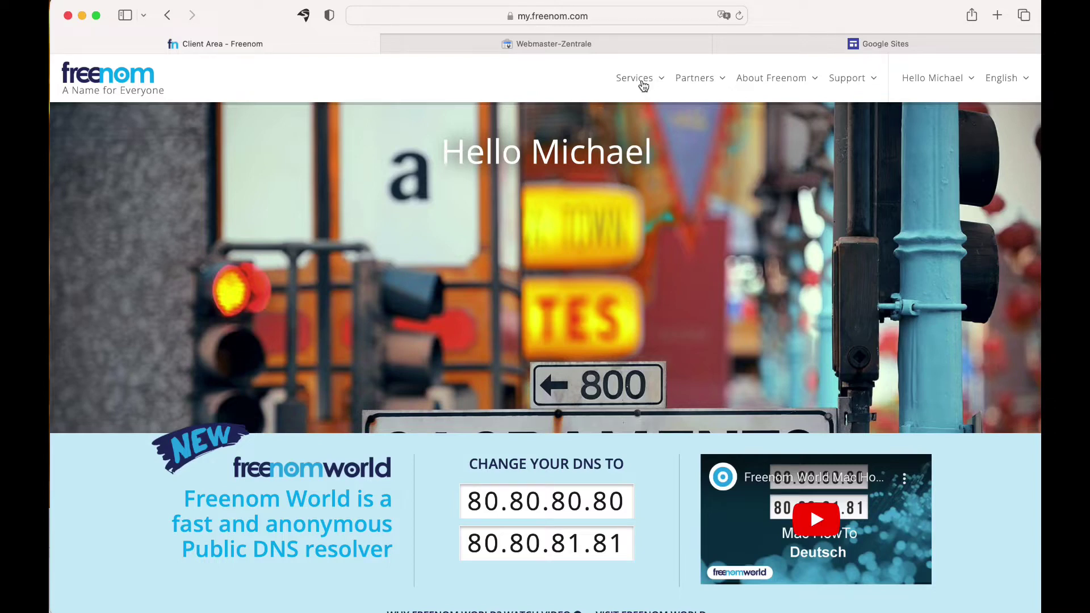
pyautogui.click(644, 85)
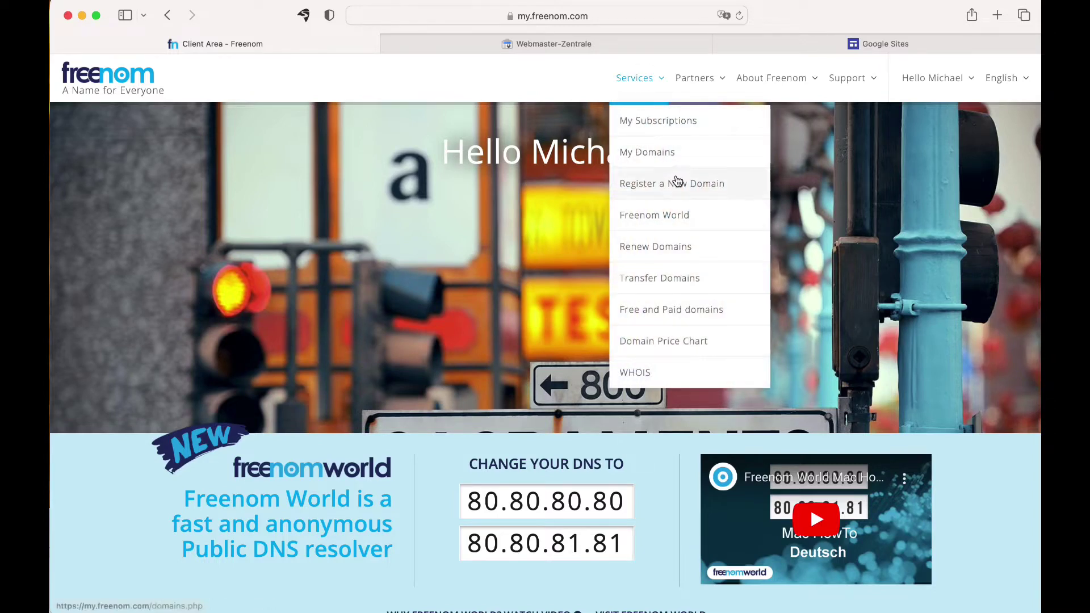
pyautogui.click(670, 156)
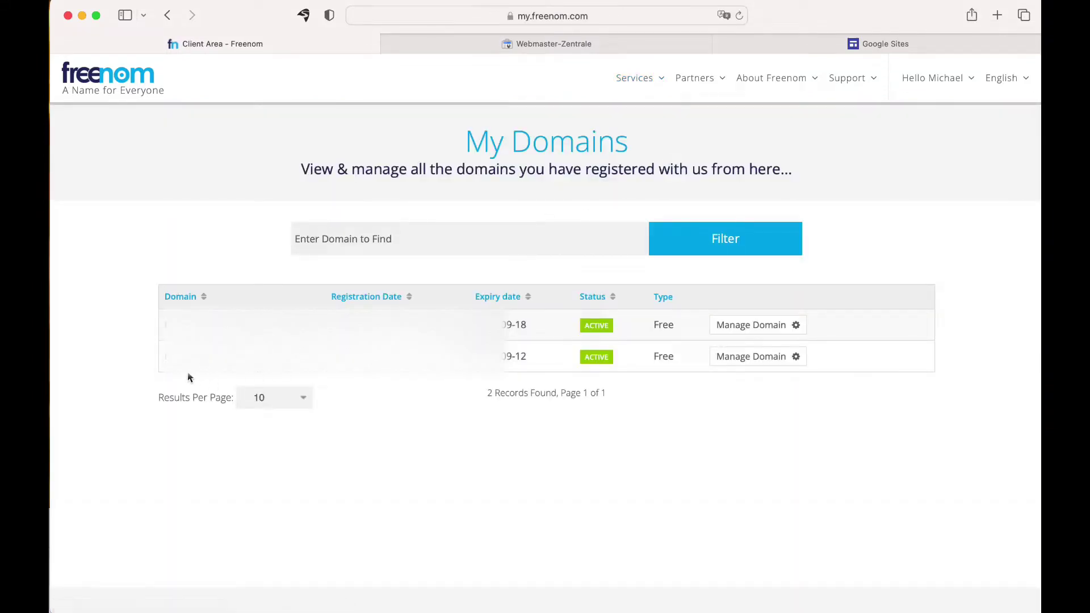
pyautogui.click(733, 358)
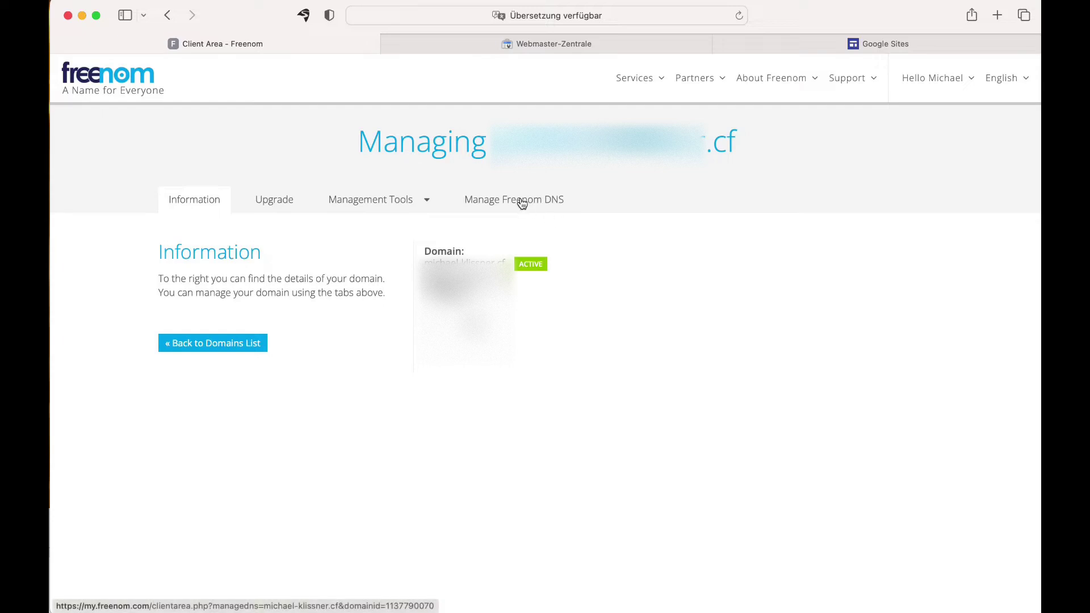
pyautogui.scroll(-1, 528, 203)
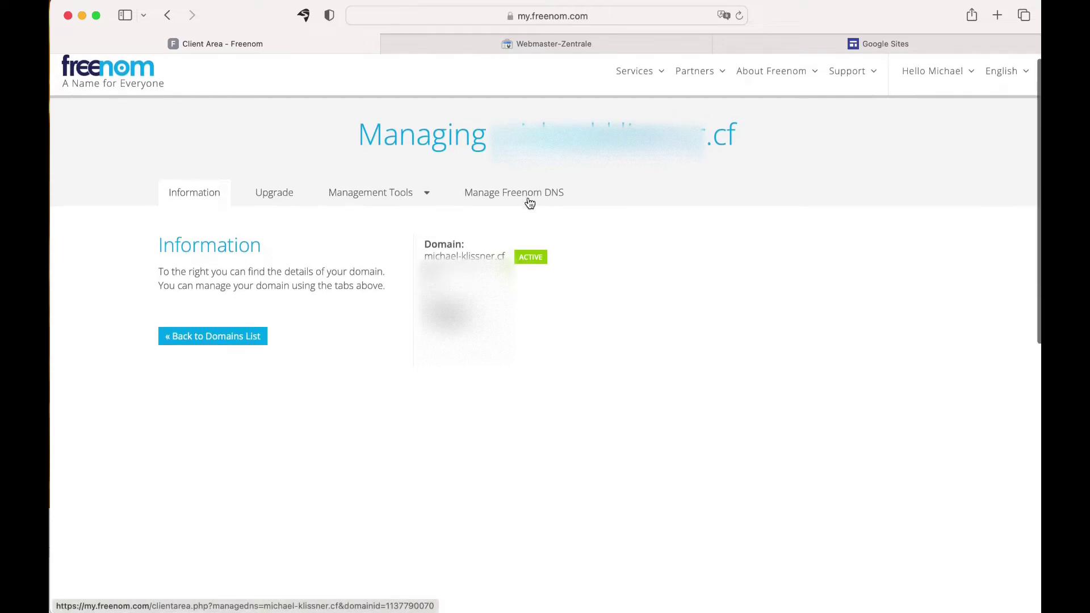
pyautogui.click(528, 198)
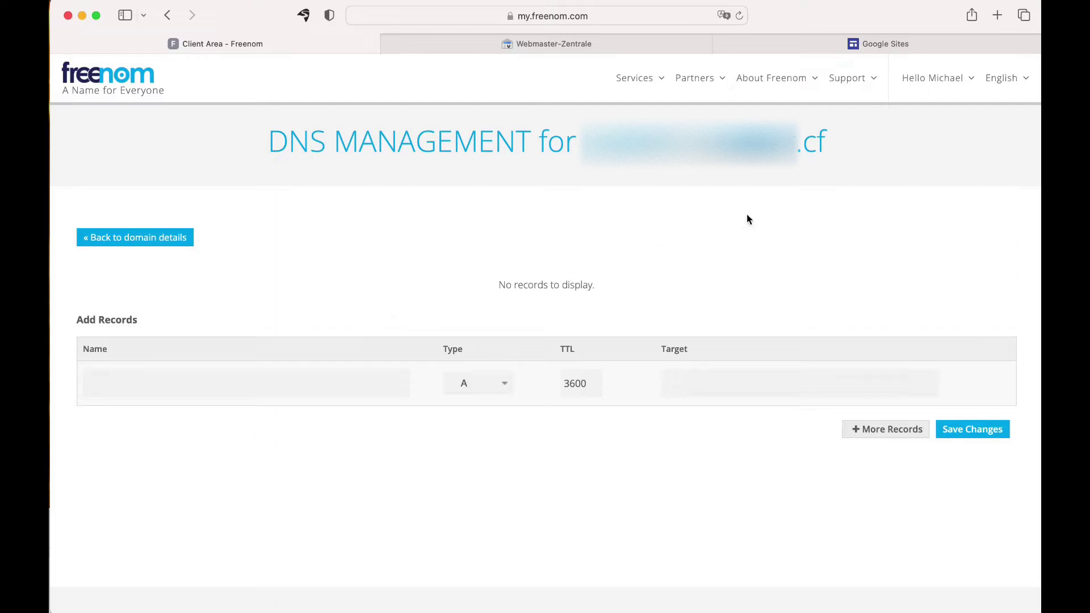
# Switch to Google Webmaster-Zentrale and open it in a new tab under the last other Google account listed
pyautogui.click(579, 45)
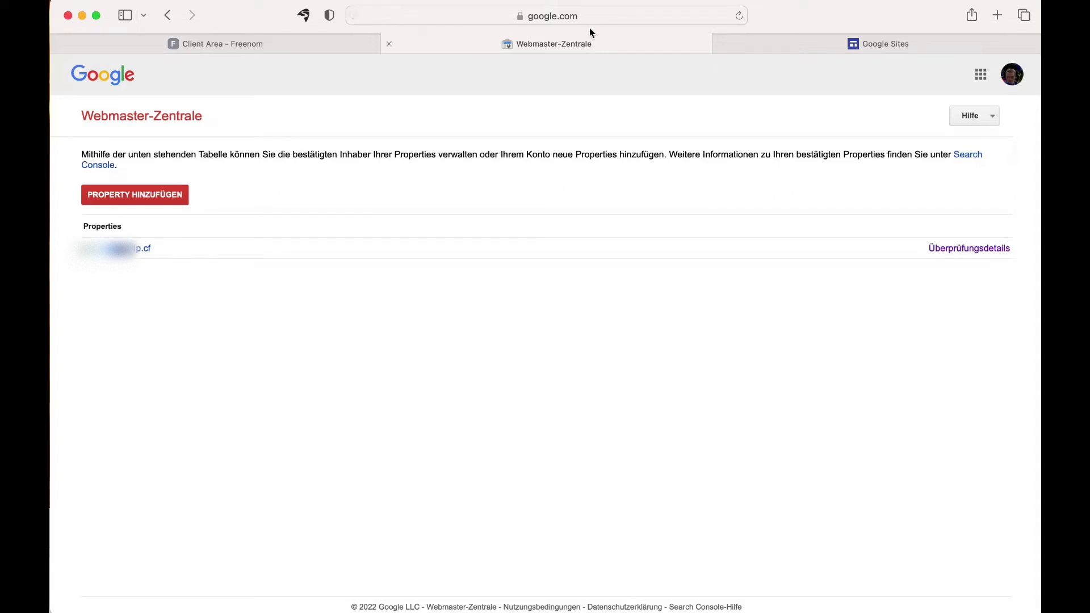
pyautogui.click(626, 16)
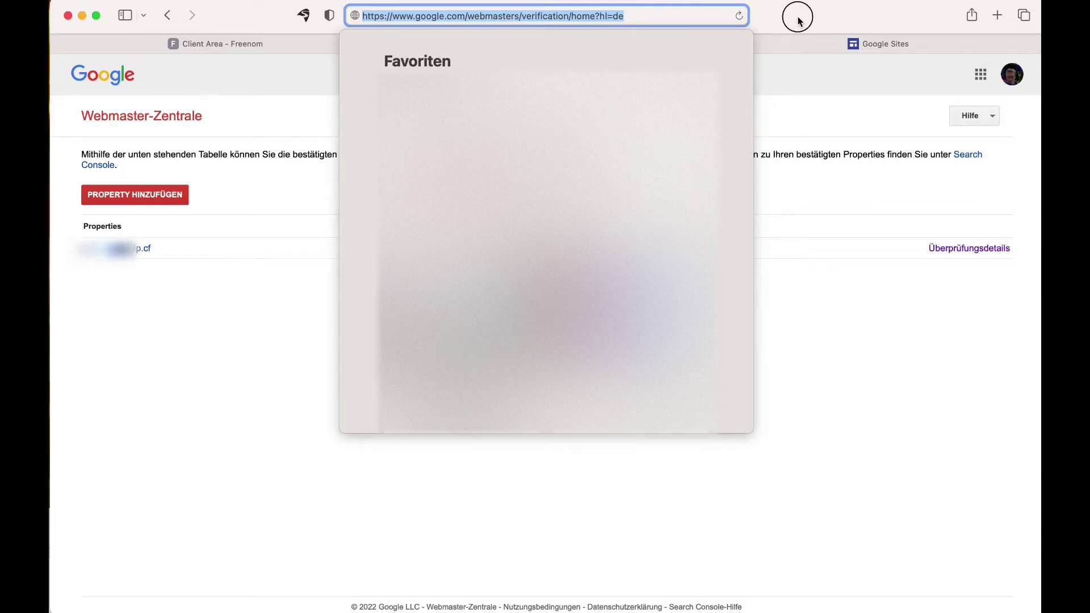
pyautogui.press('Escape')
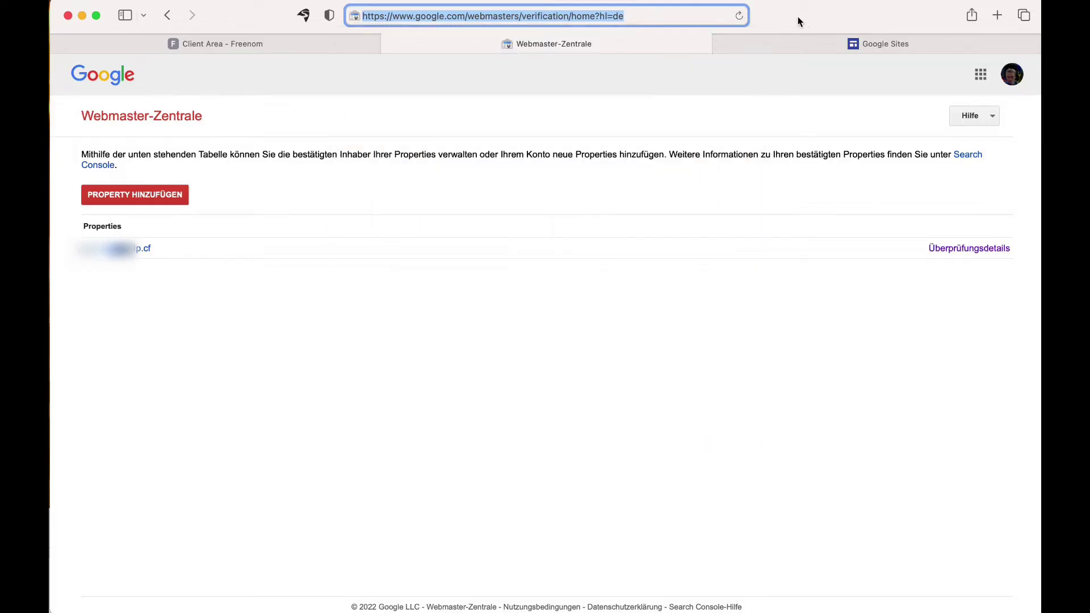
pyautogui.click(1007, 77)
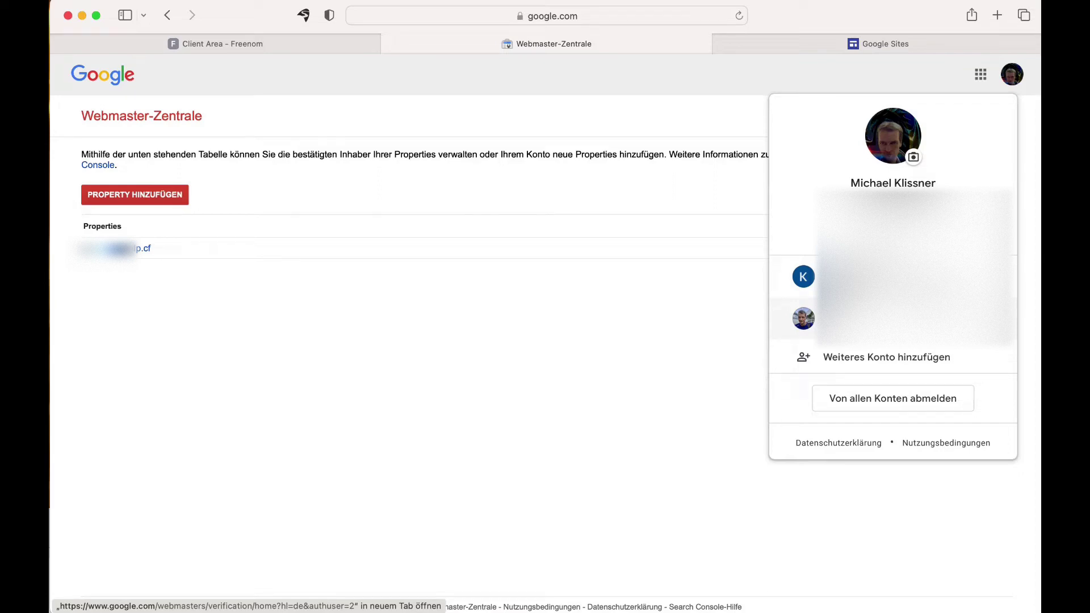
pyautogui.keyDown('super'); pyautogui.click(812, 321); pyautogui.keyUp('super')
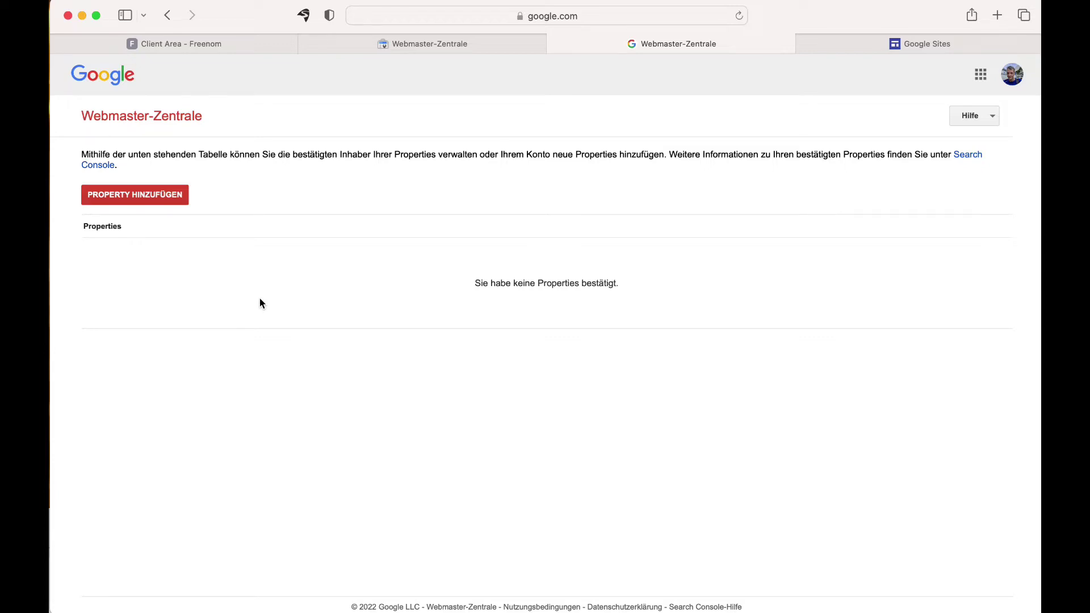
pyautogui.click(161, 196)
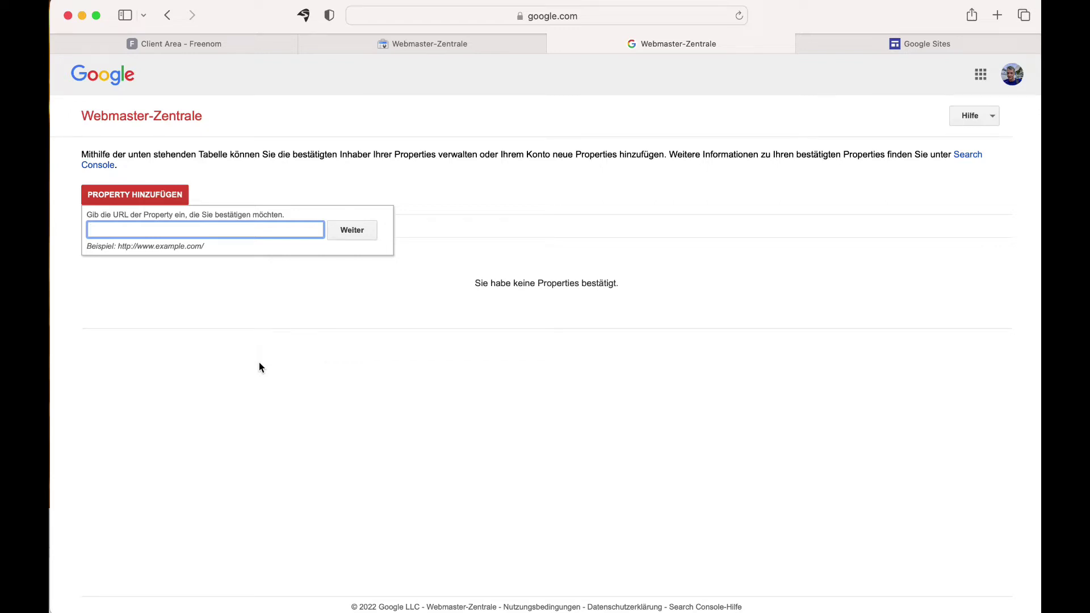
pyautogui.write('http:')
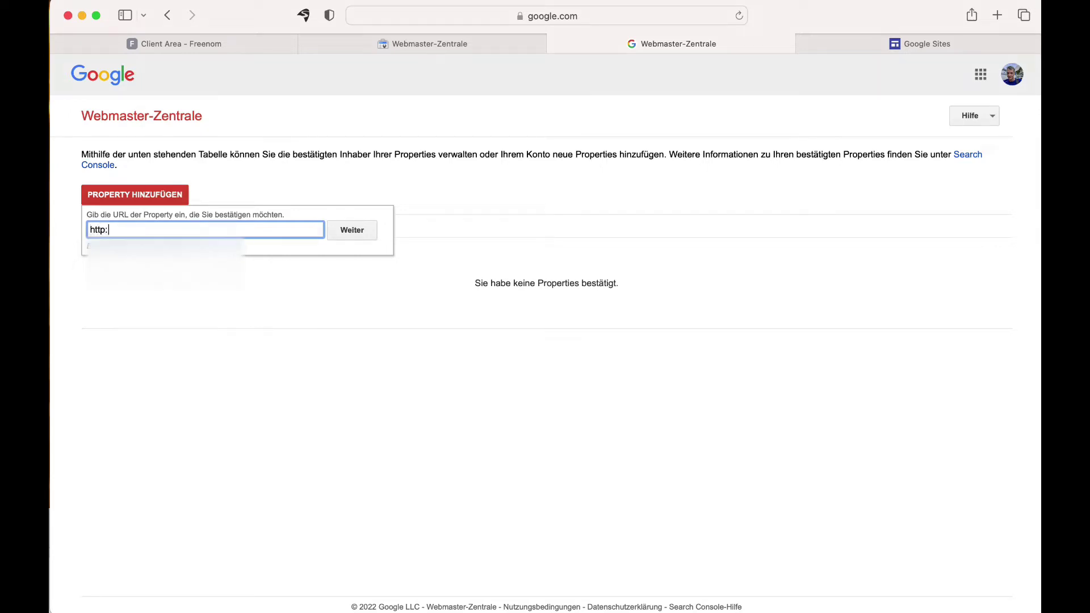
pyautogui.write('//')
pyautogui.press('BackSpace')
pyautogui.press('BackSpace')
pyautogui.press('BackSpace')
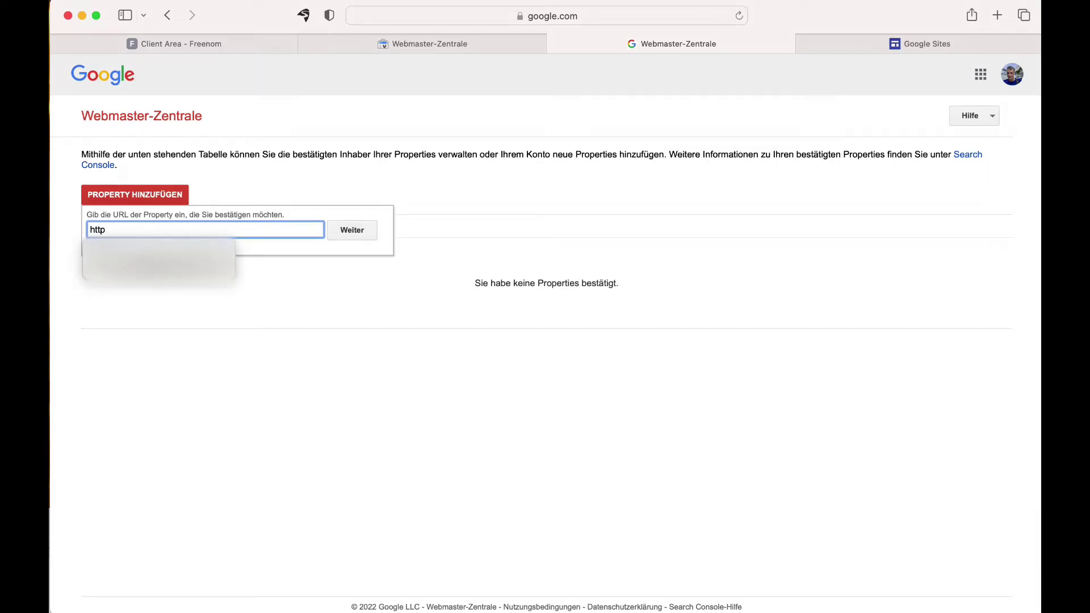
pyautogui.write('s')
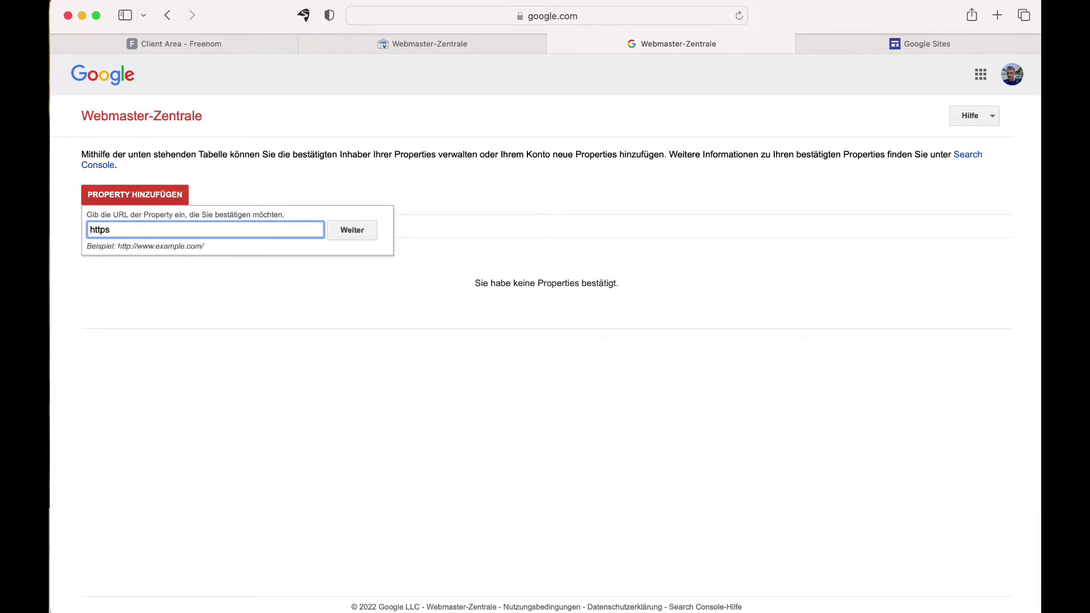
pyautogui.write('://www.')
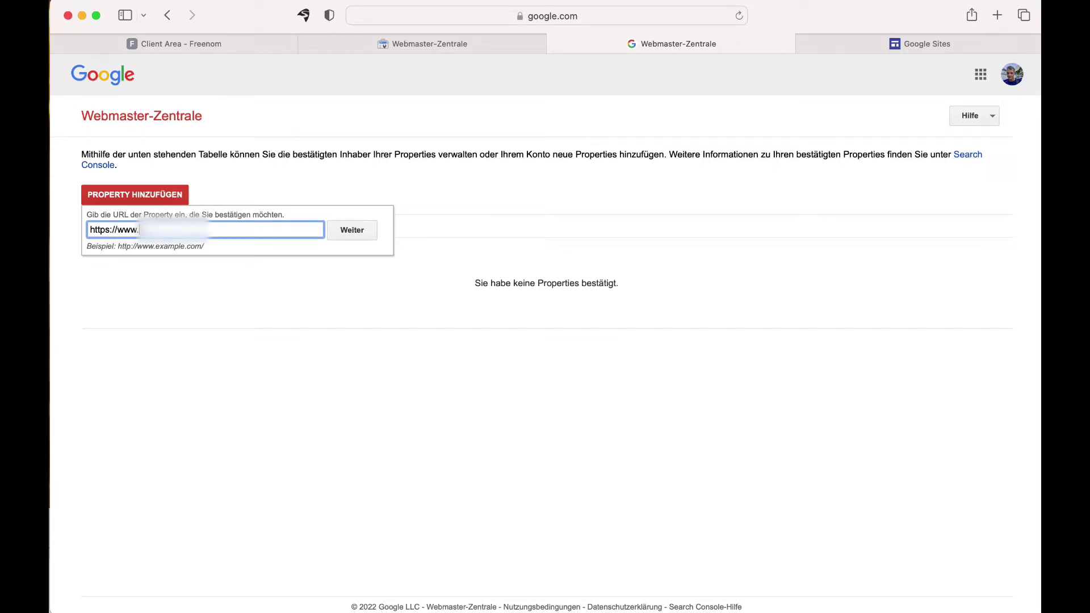
pyautogui.write('meine')
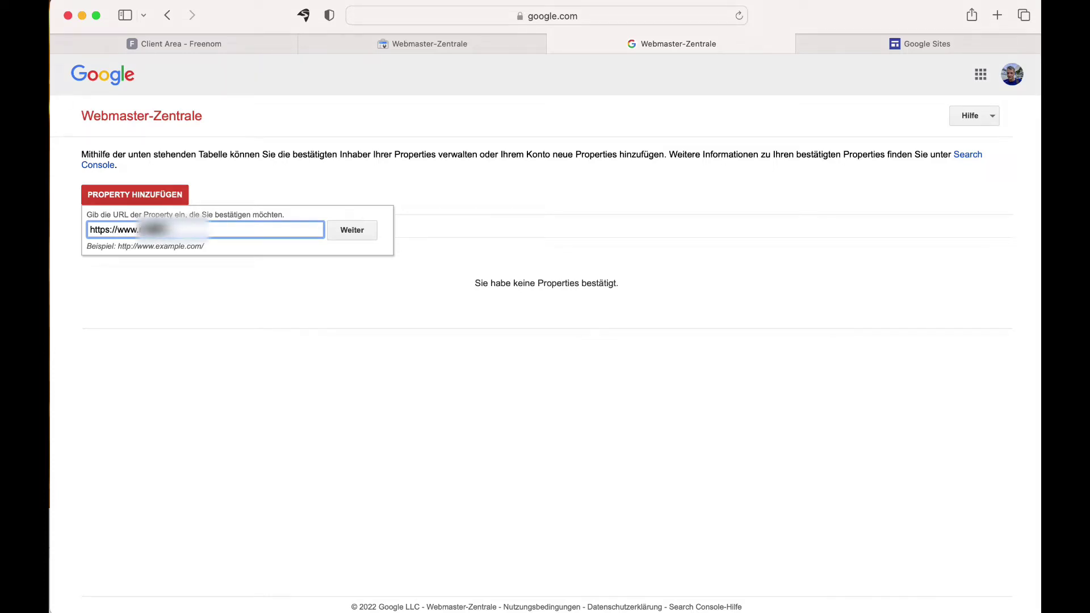
pyautogui.write('web')
pyautogui.write('cf')
pyautogui.click(364, 231)
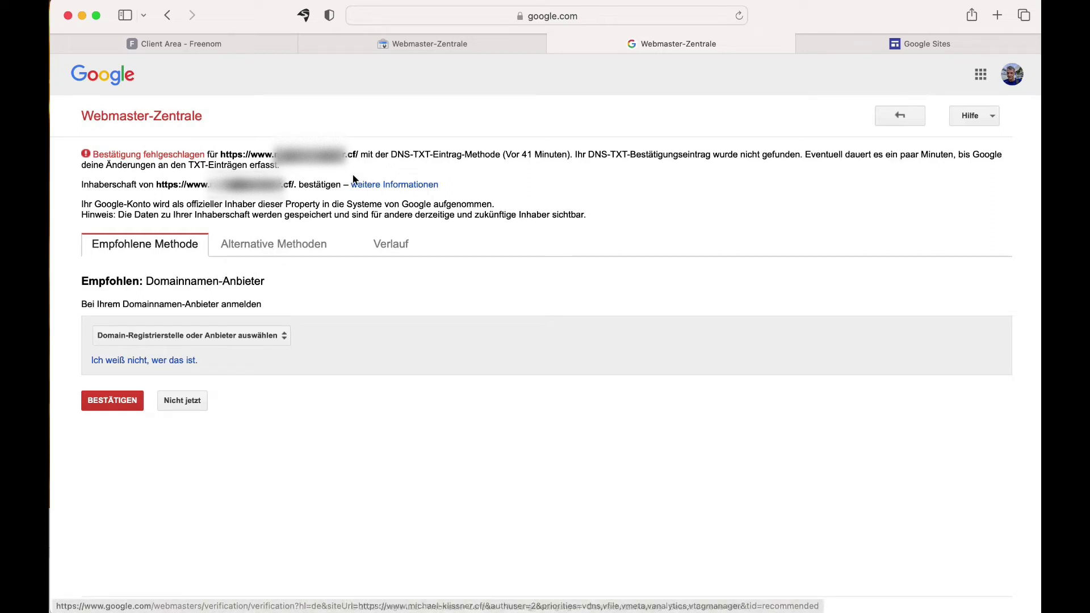
# Review the alternative verification methods, and choose Sonstiges as the domain provider under the recommended method
pyautogui.click(295, 251)
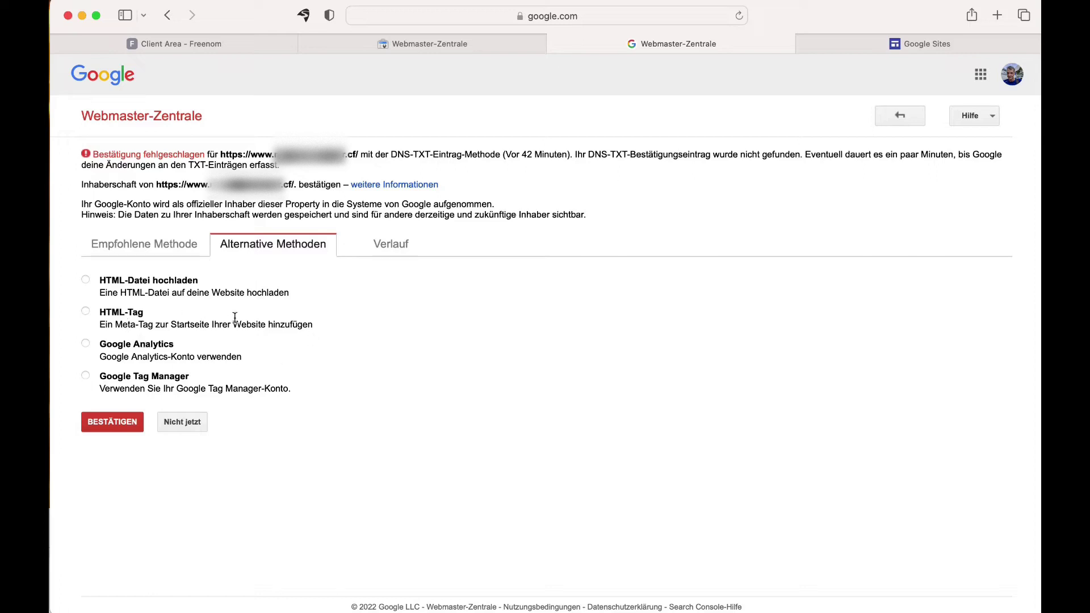
pyautogui.click(161, 255)
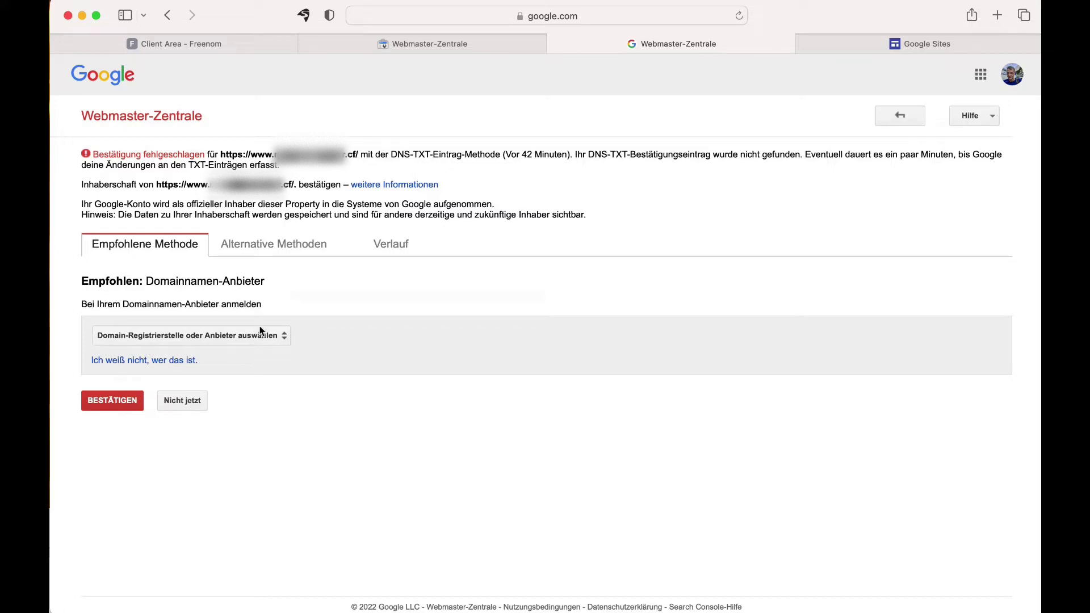
pyautogui.click(233, 340)
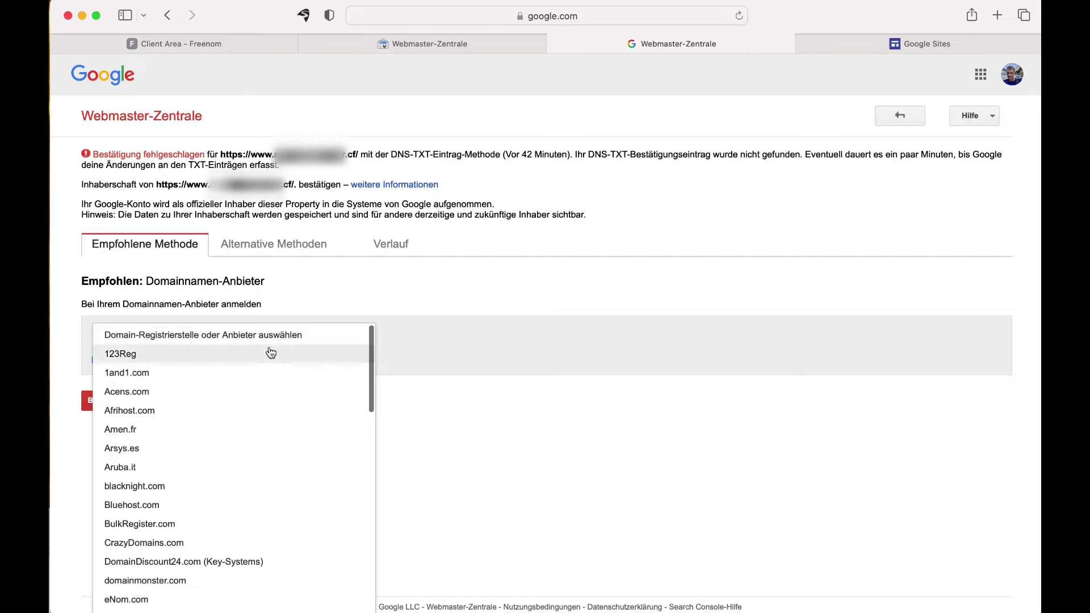
pyautogui.scroll(-6, 274, 365)
pyautogui.scroll(-7, 275, 368)
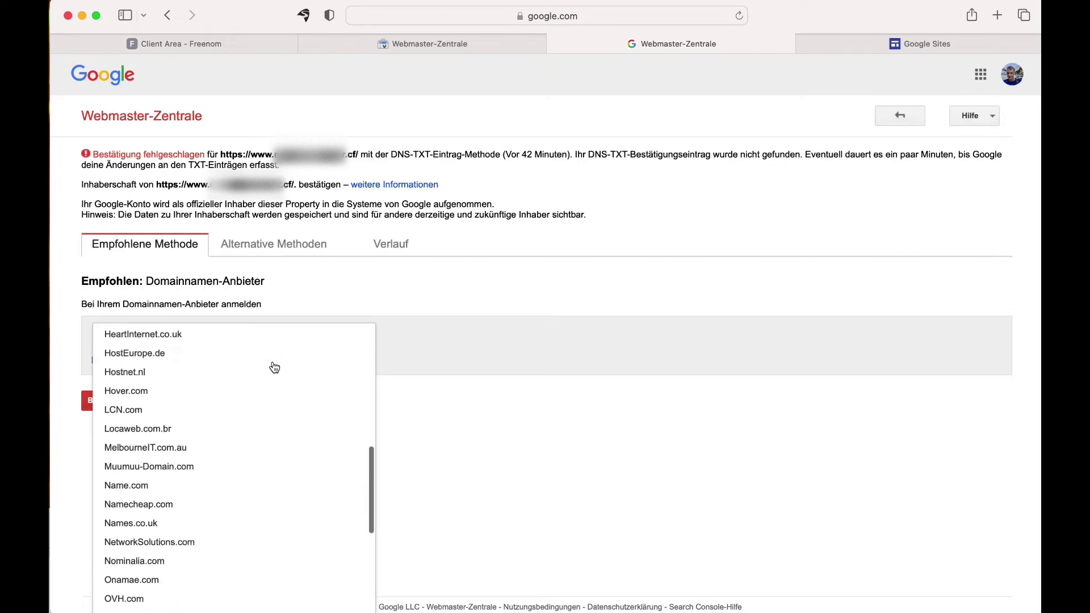
pyautogui.scroll(-5, 275, 367)
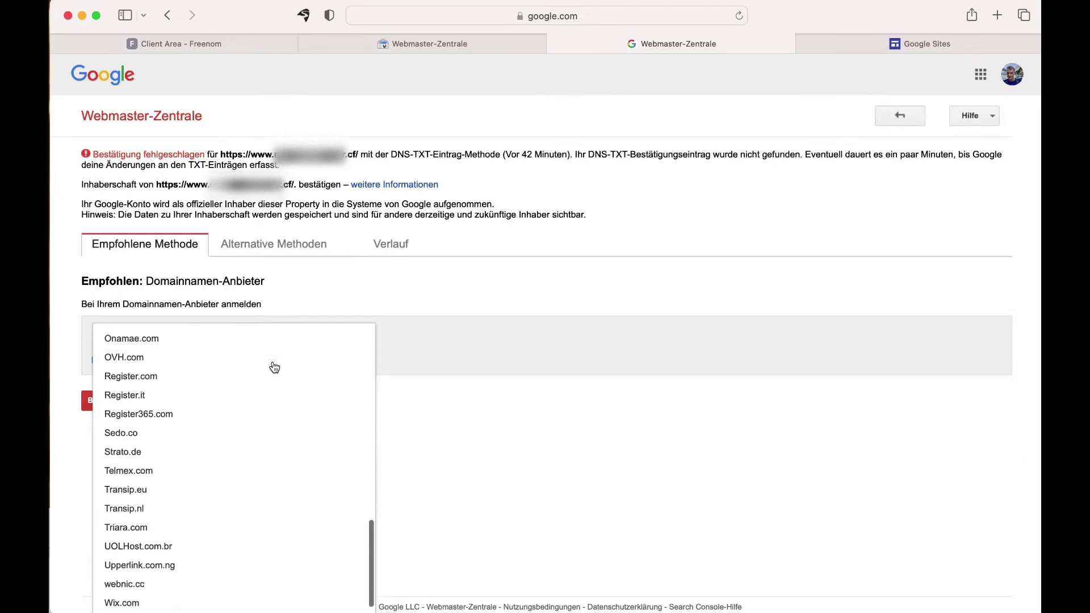
pyautogui.scroll(3, 275, 367)
pyautogui.scroll(5, 274, 367)
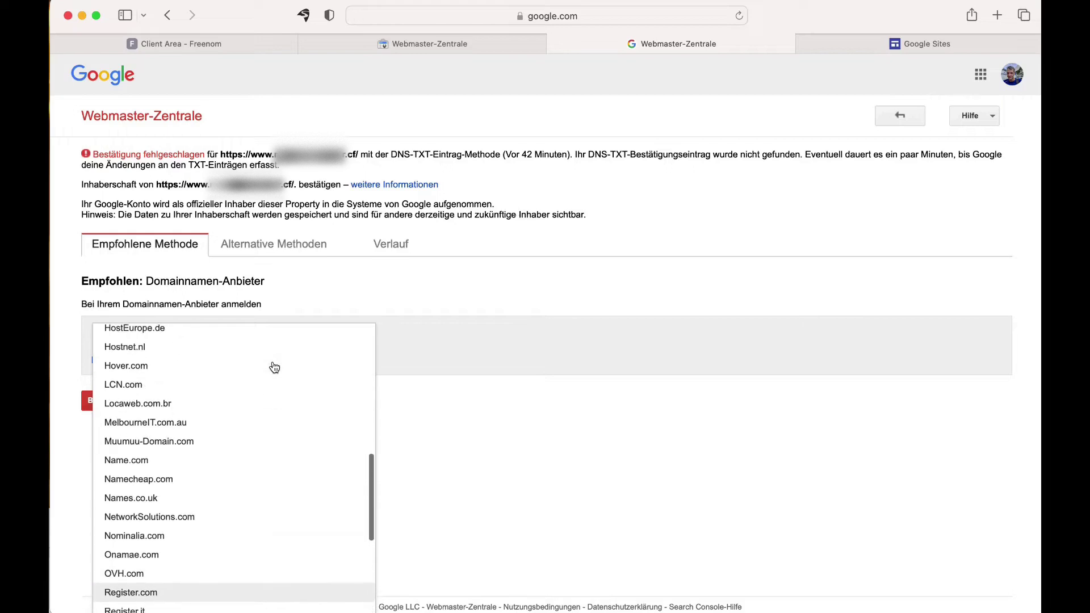
pyautogui.scroll(-5, 274, 368)
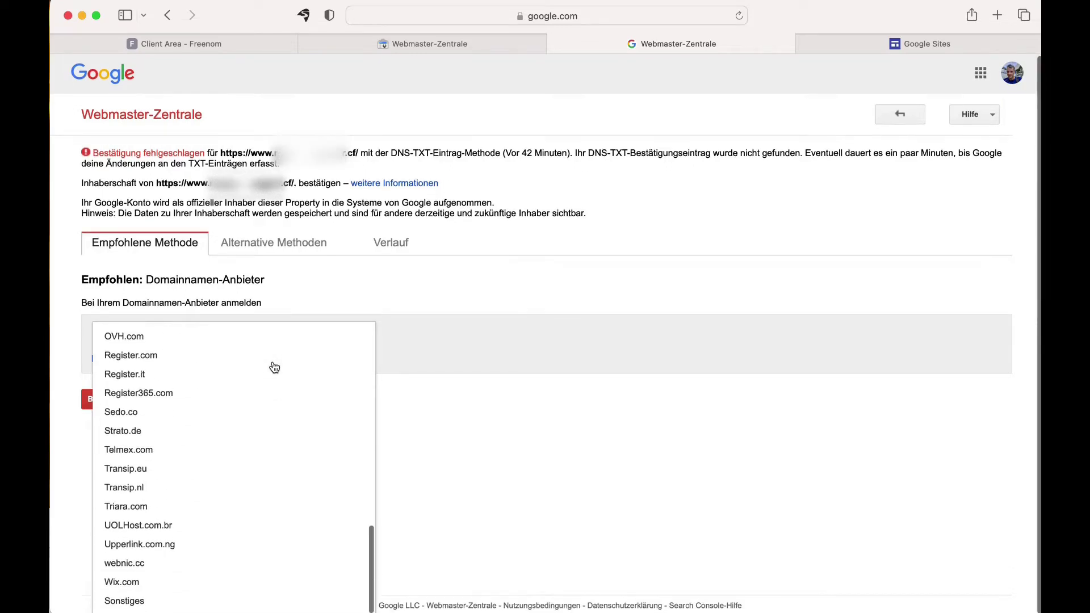
pyautogui.click(264, 604)
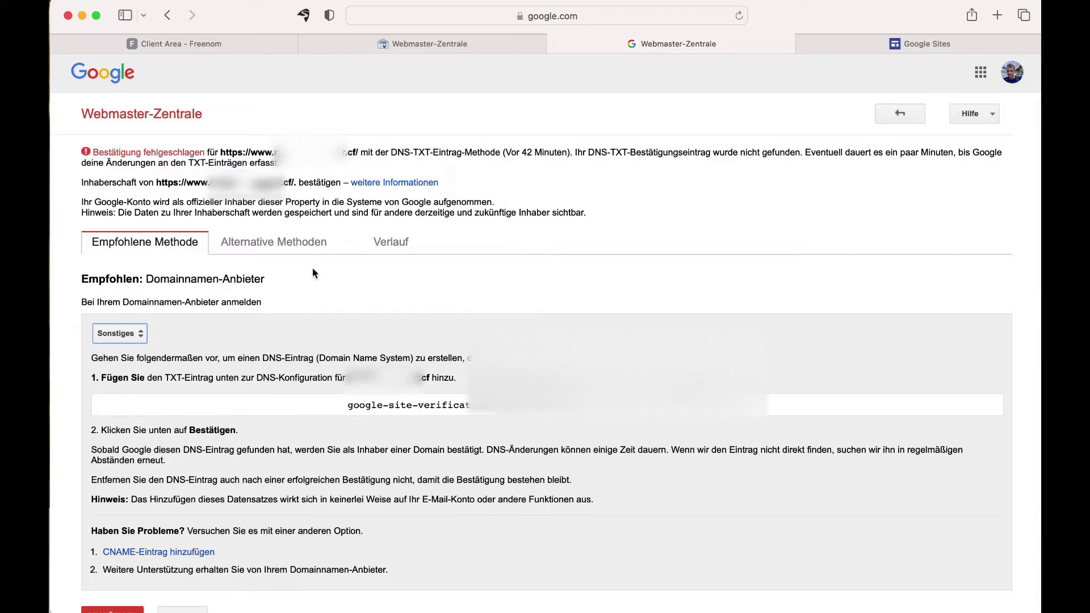
# Copy the full google-site-verification TXT entry from the DNS instructions
pyautogui.scroll(-2, 313, 273)
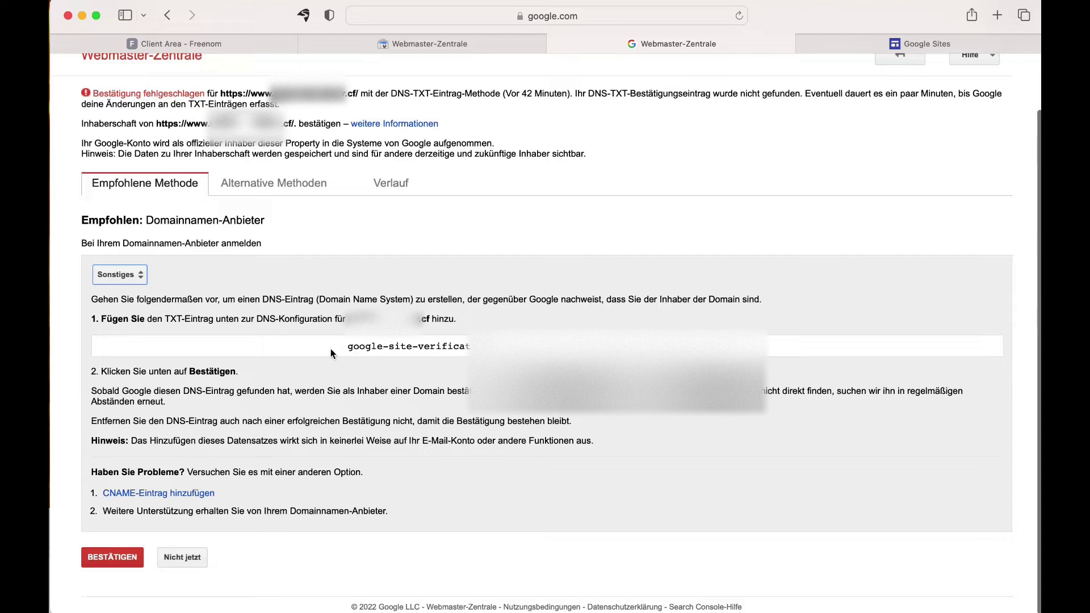
pyautogui.scroll(1, 409, 348)
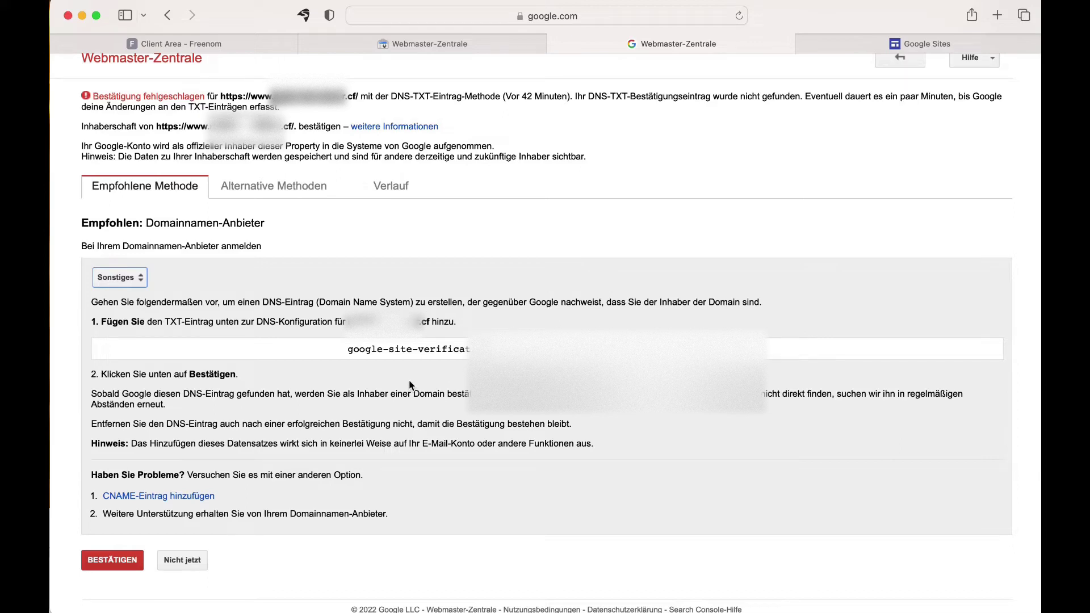
pyautogui.click(354, 353)
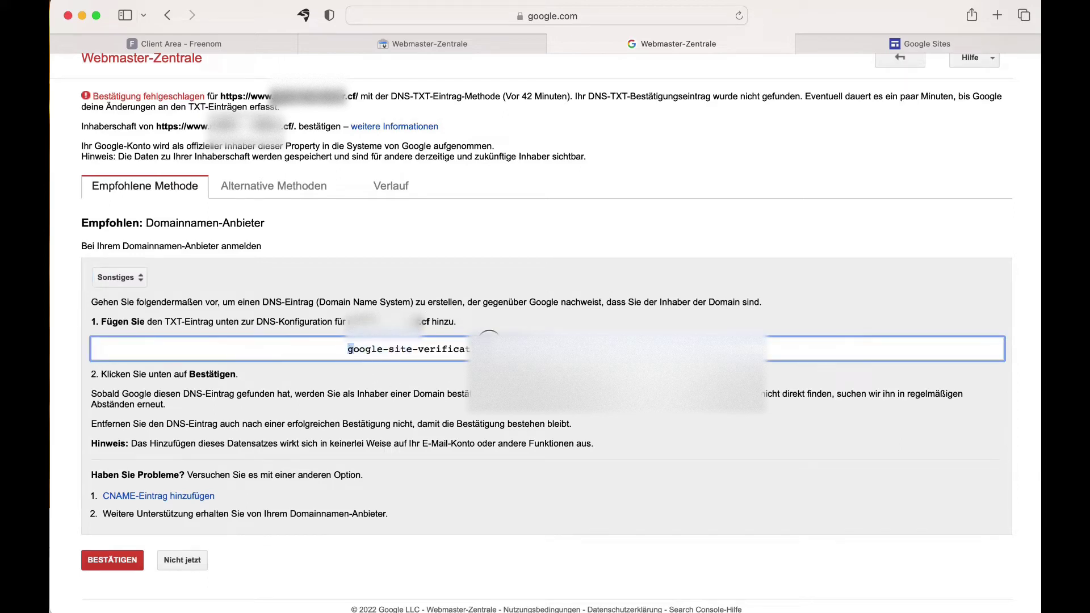
pyautogui.tripleClick(344, 347)
pyautogui.click(325, 361)
pyautogui.moveTo(345, 349); pyautogui.dragTo(769, 349)
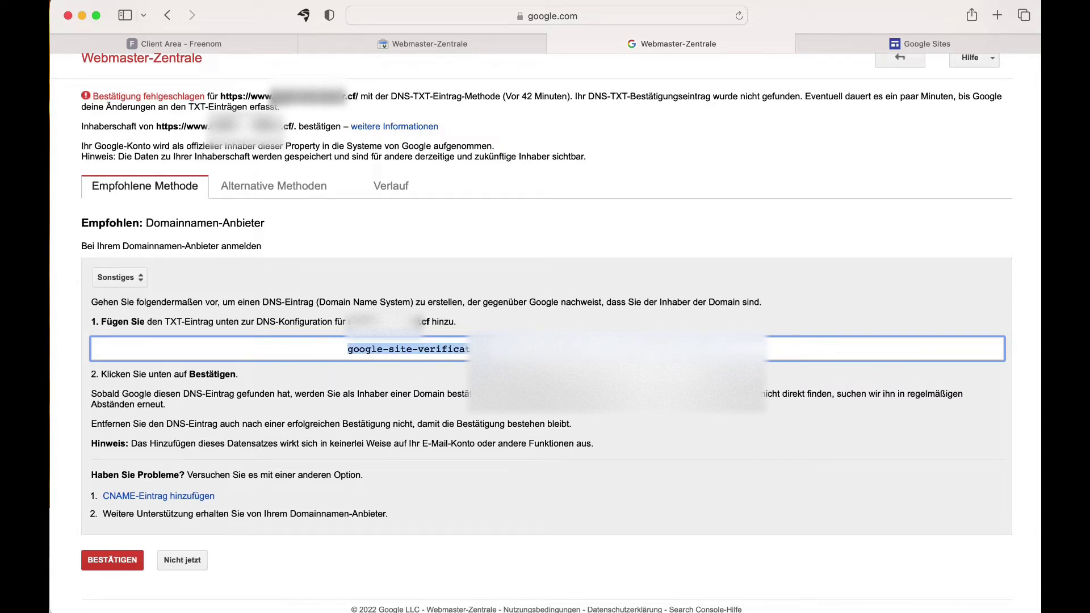
pyautogui.rightClick(687, 343)
pyautogui.click(758, 433)
# Add a TXT record in Freenom DNS management with the copied Google verification token as its target, and save it
pyautogui.click(227, 45)
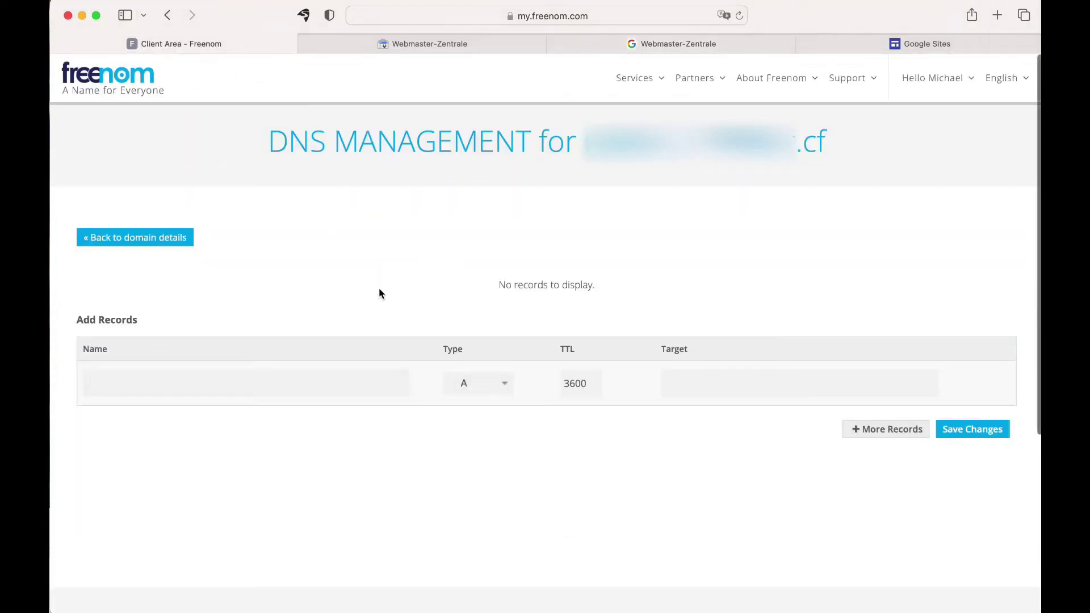
pyautogui.click(503, 384)
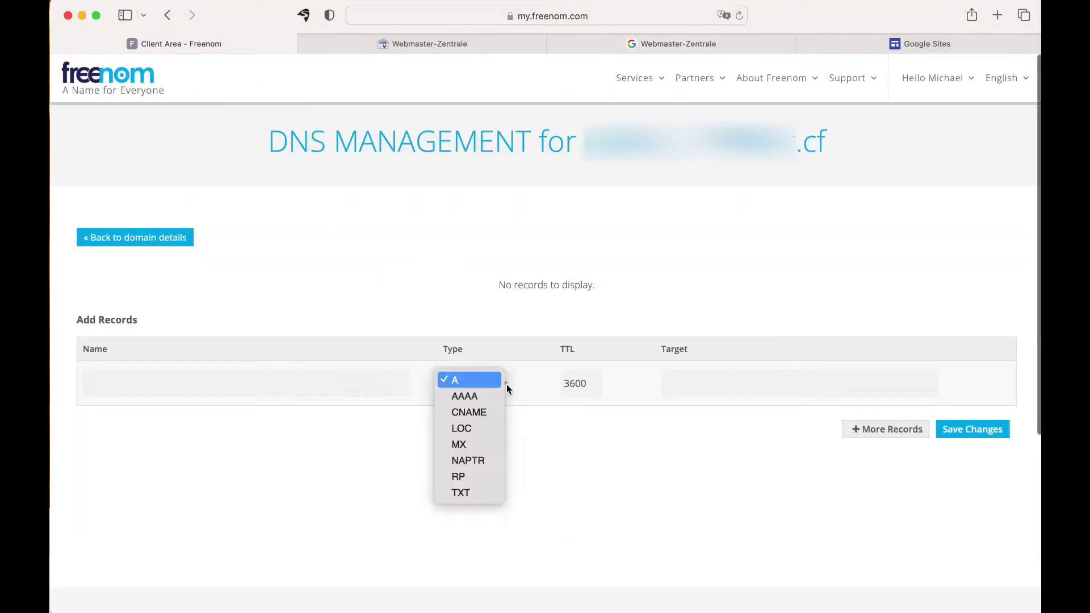
pyautogui.click(454, 493)
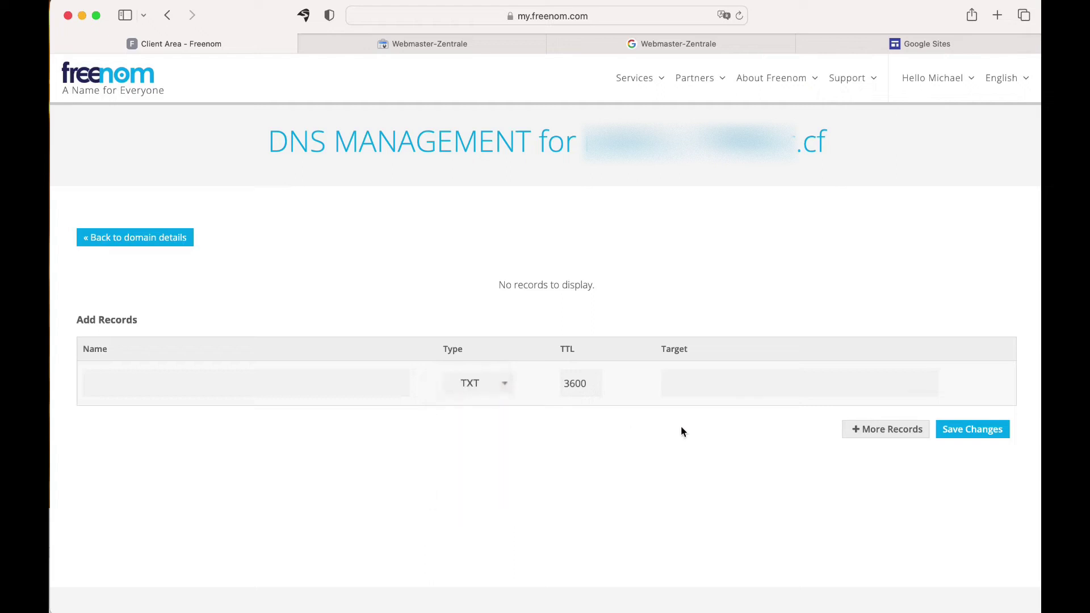
pyautogui.click(720, 380)
pyautogui.rightClick(713, 389)
pyautogui.click(735, 429)
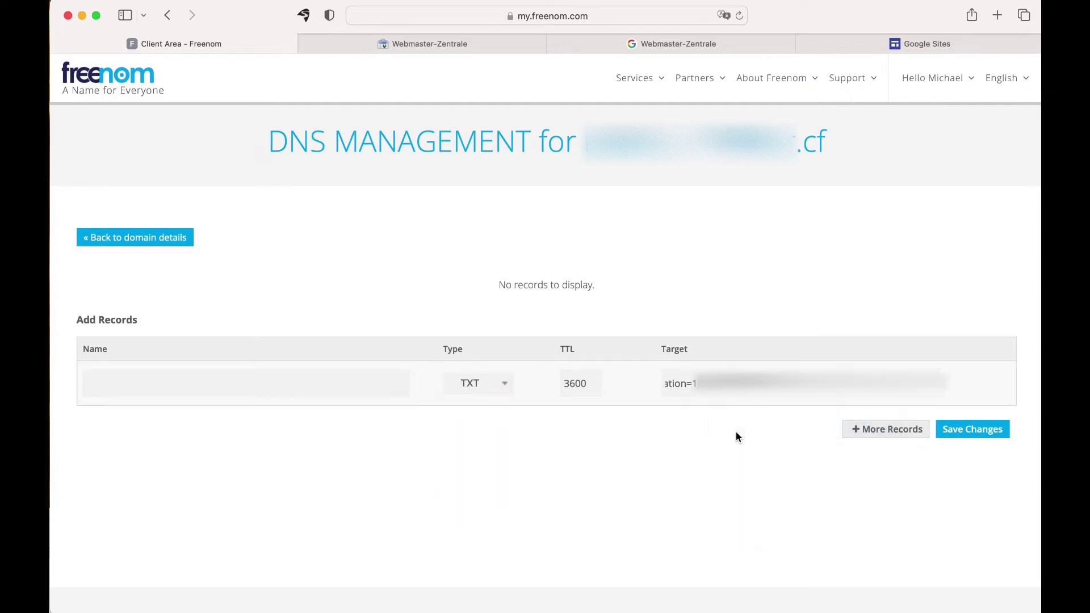
pyautogui.click(982, 434)
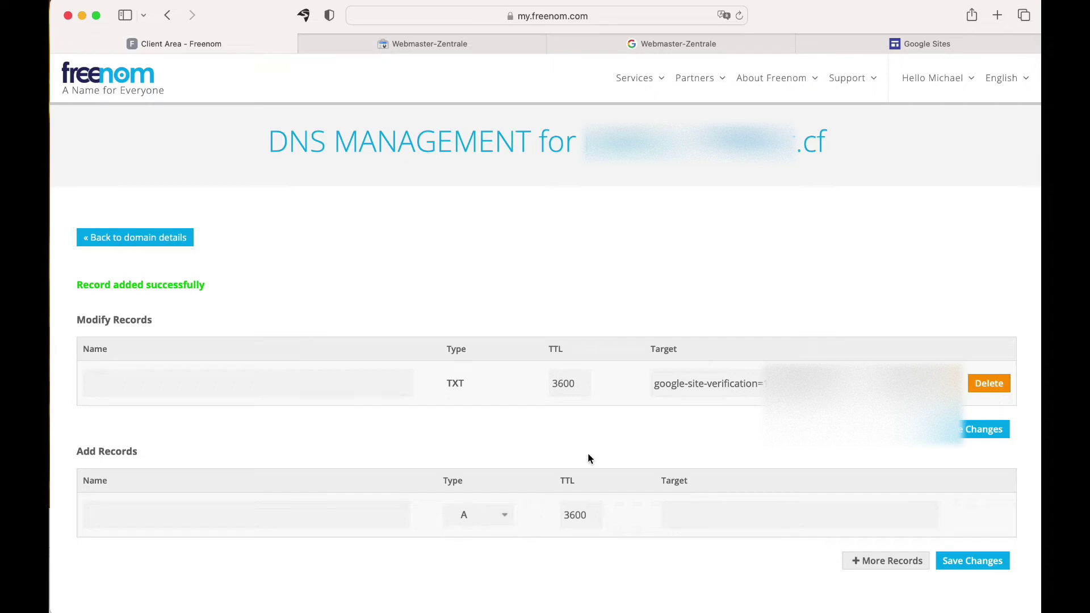
# Add a CNAME record named www with the target ghs.googlehosted.com to the .cf domain's DNS records, and save it
pyautogui.click(363, 508)
pyautogui.write('www')
pyautogui.click(503, 517)
pyautogui.click(477, 544)
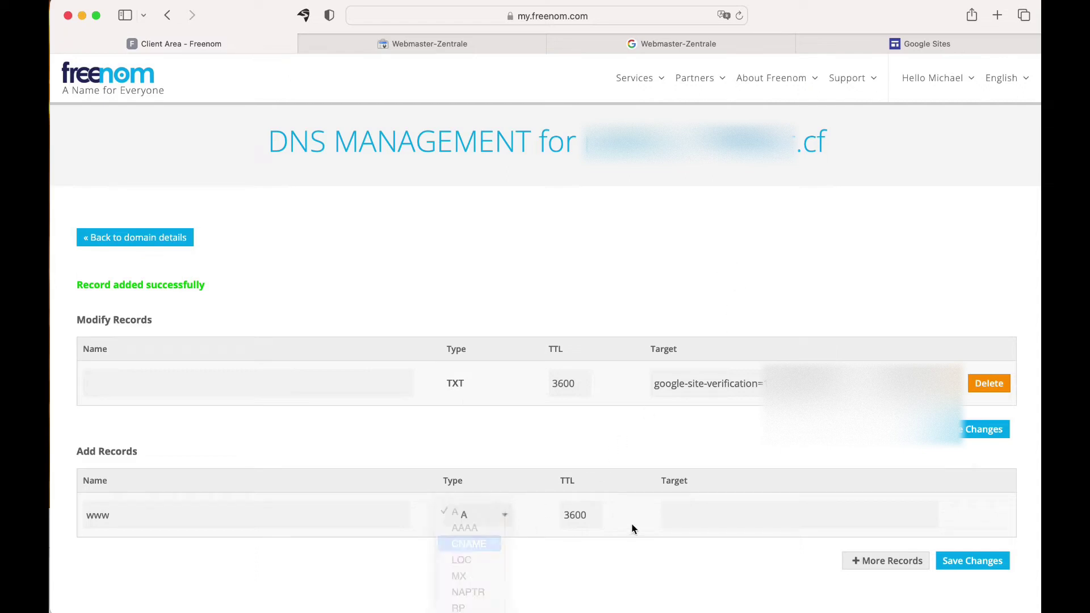
pyautogui.click(695, 508)
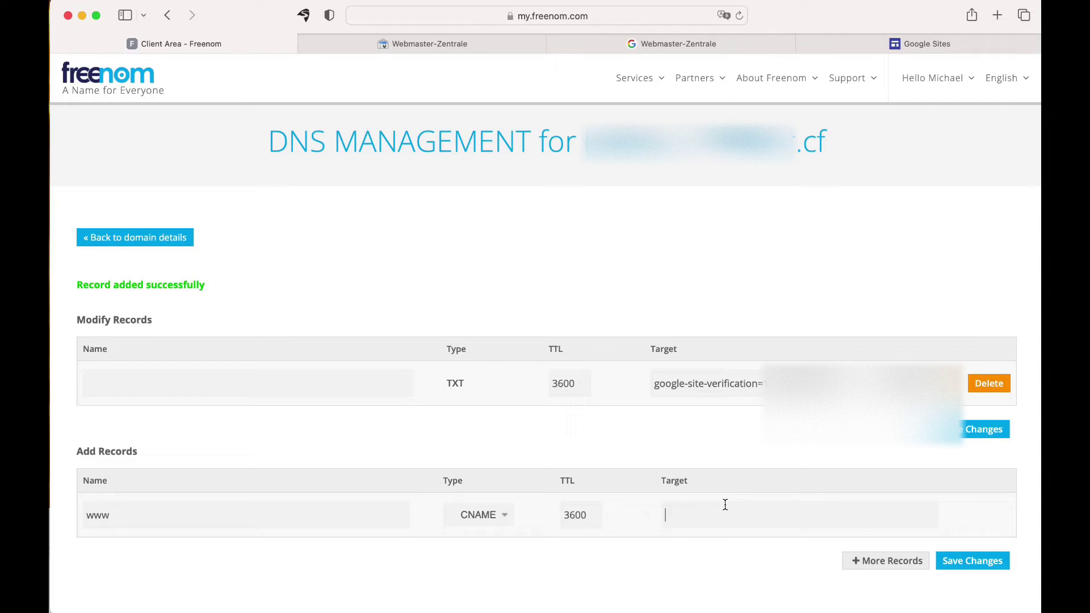
pyautogui.write('ghs.')
pyautogui.press('BackSpace')
pyautogui.press('BackSpace')
pyautogui.press('BackSpace')
pyautogui.press('BackSpace')
pyautogui.write('ghs')
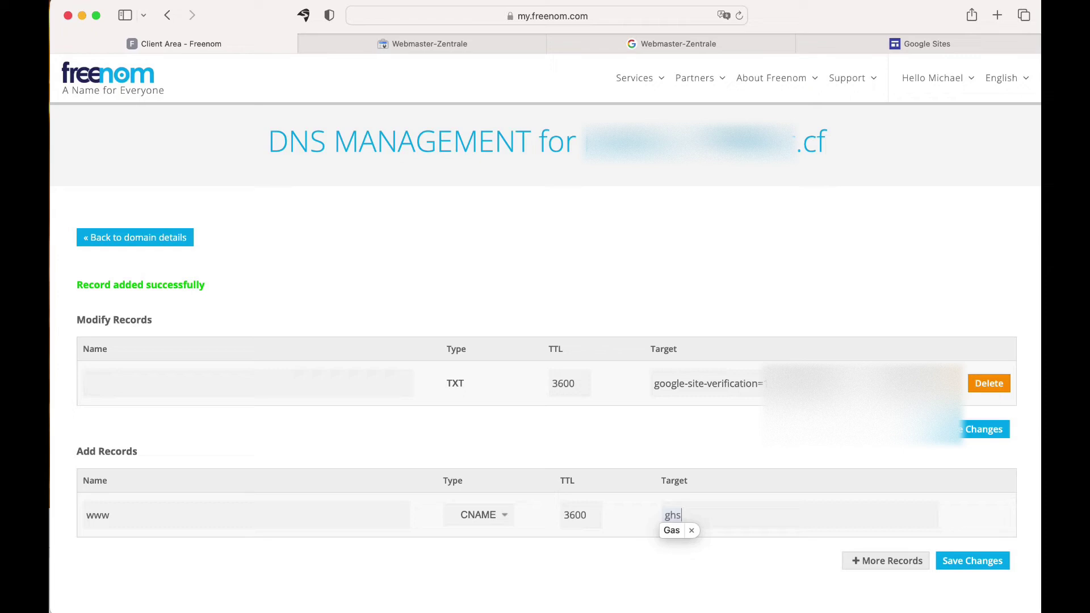
pyautogui.press('Escape')
pyautogui.write('.')
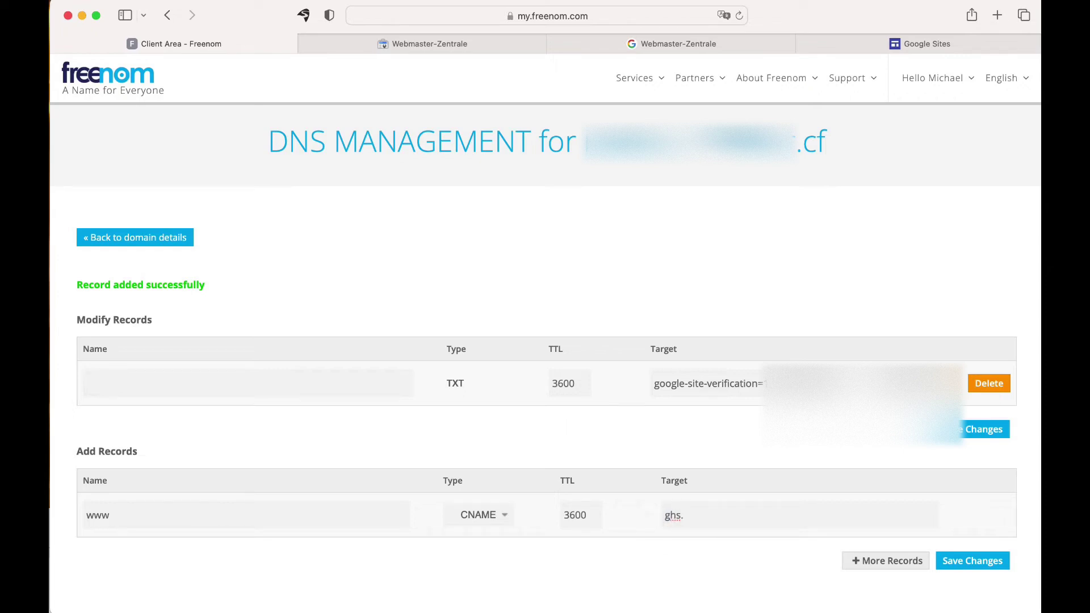
pyautogui.write('googlehosted.com')
pyautogui.click(972, 562)
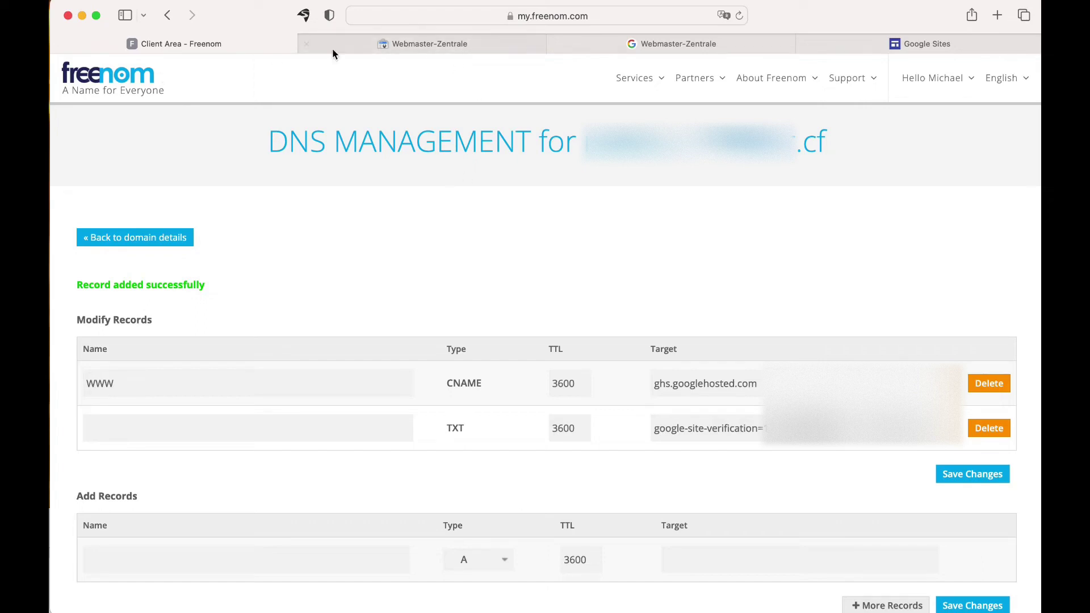
# Return to the property's verification page in Webmaster-Zentrale and submit the DNS TXT verification of the .cf domain
pyautogui.click(689, 48)
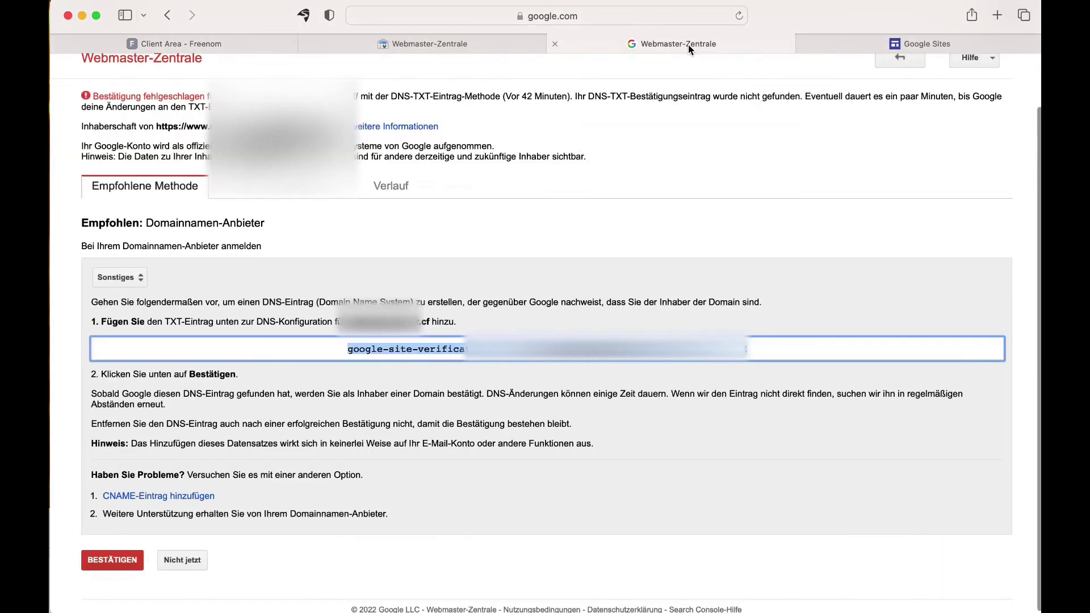
pyautogui.scroll(-1, 541, 462)
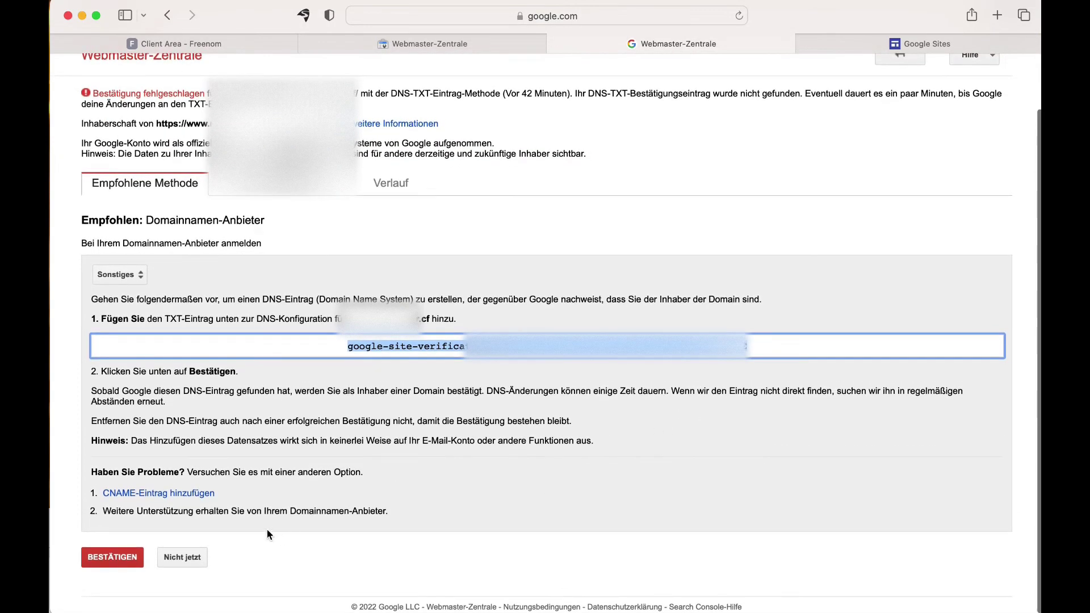
pyautogui.click(115, 561)
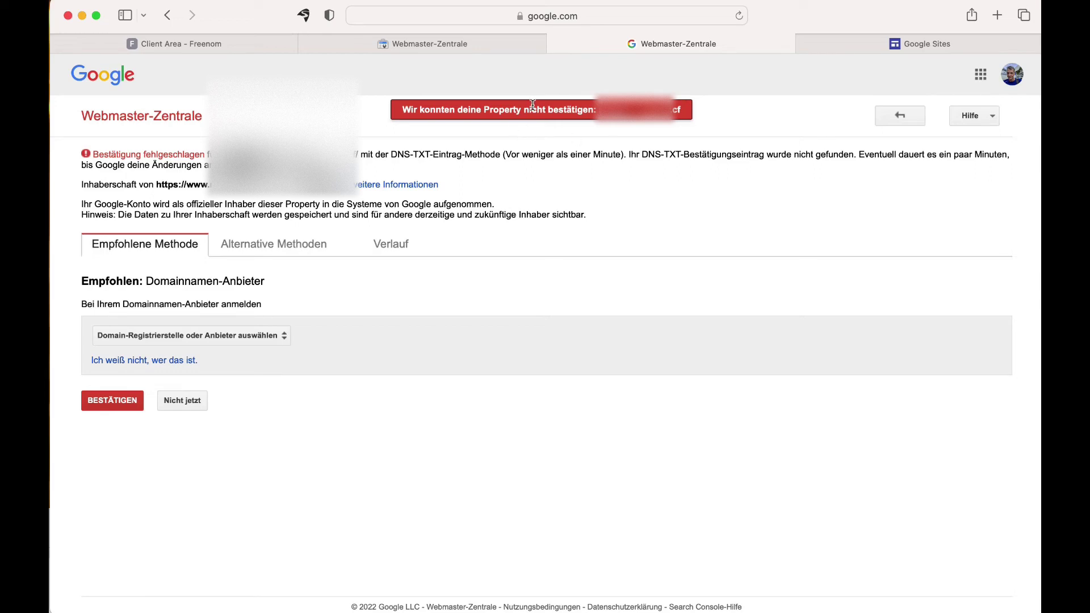
# Switch to Google Sites, change to the other signed-in Google account, and open the Portfolio site for editing
pyautogui.click(841, 39)
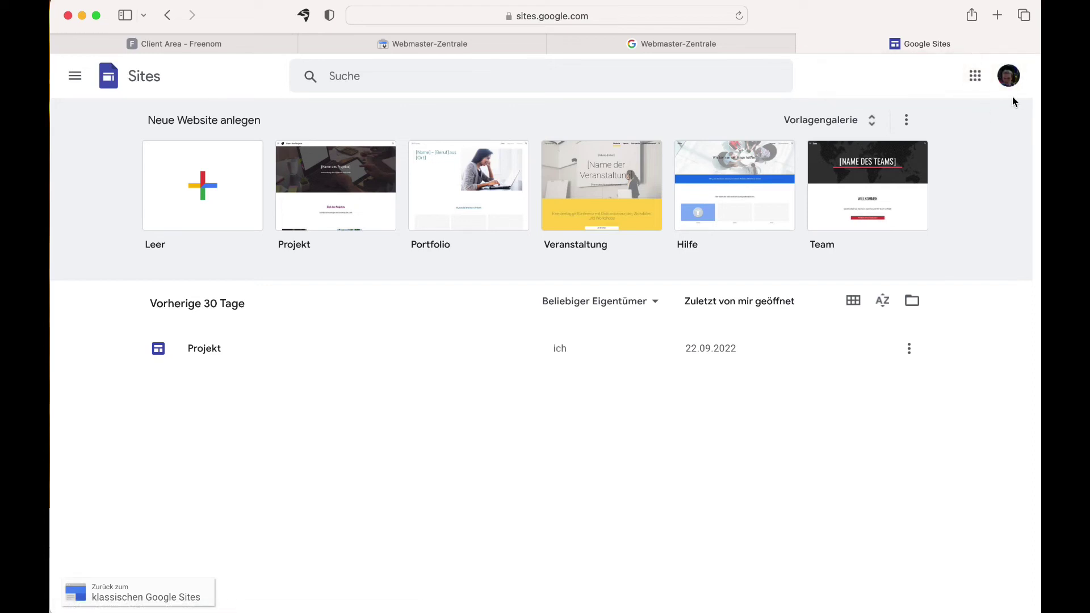
pyautogui.click(1008, 76)
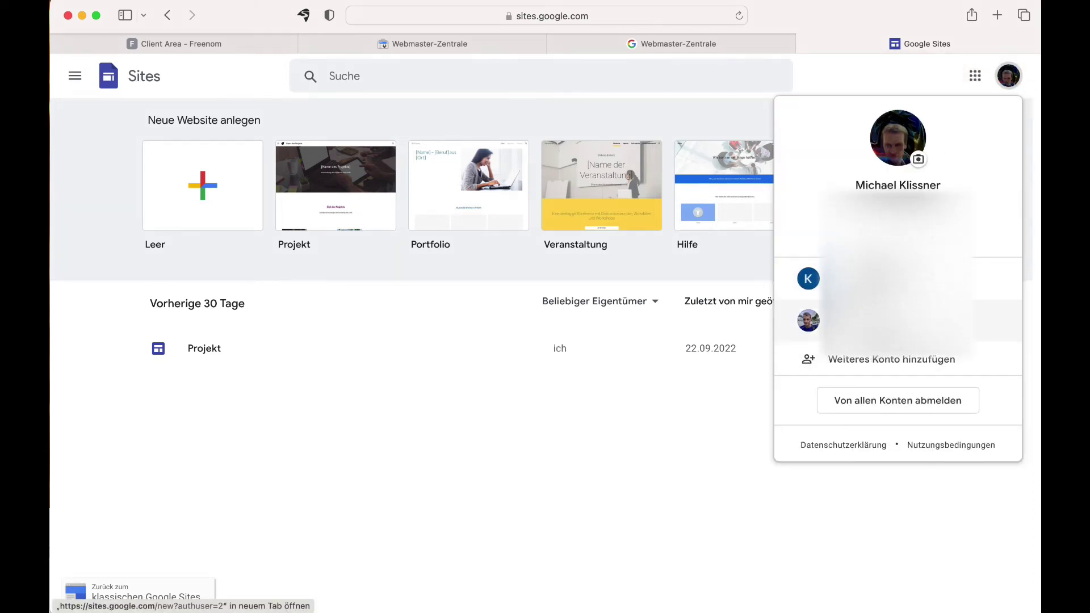
pyautogui.click(886, 360)
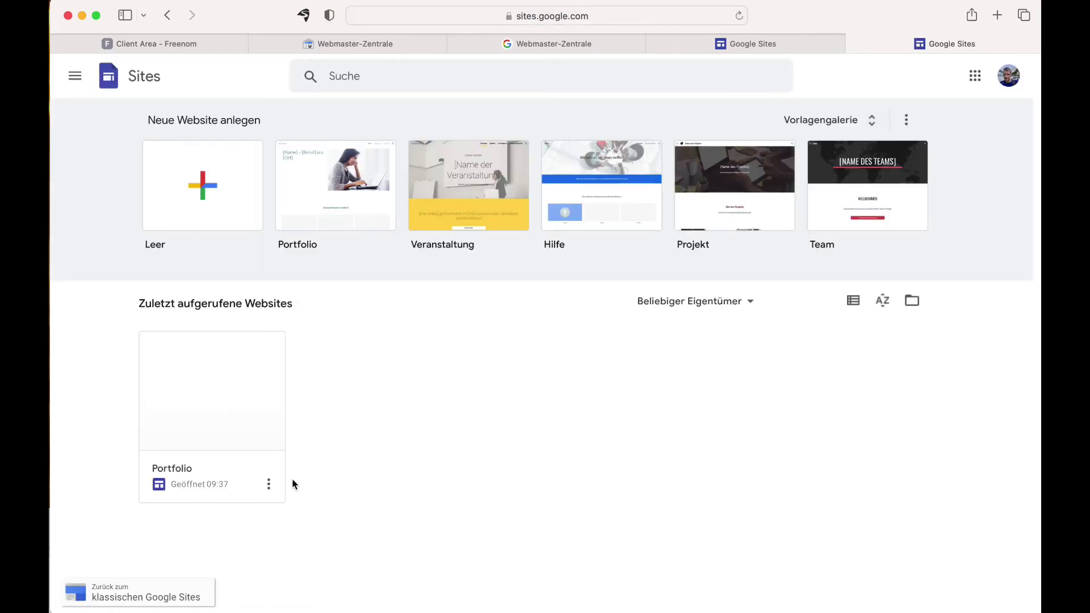
pyautogui.click(260, 437)
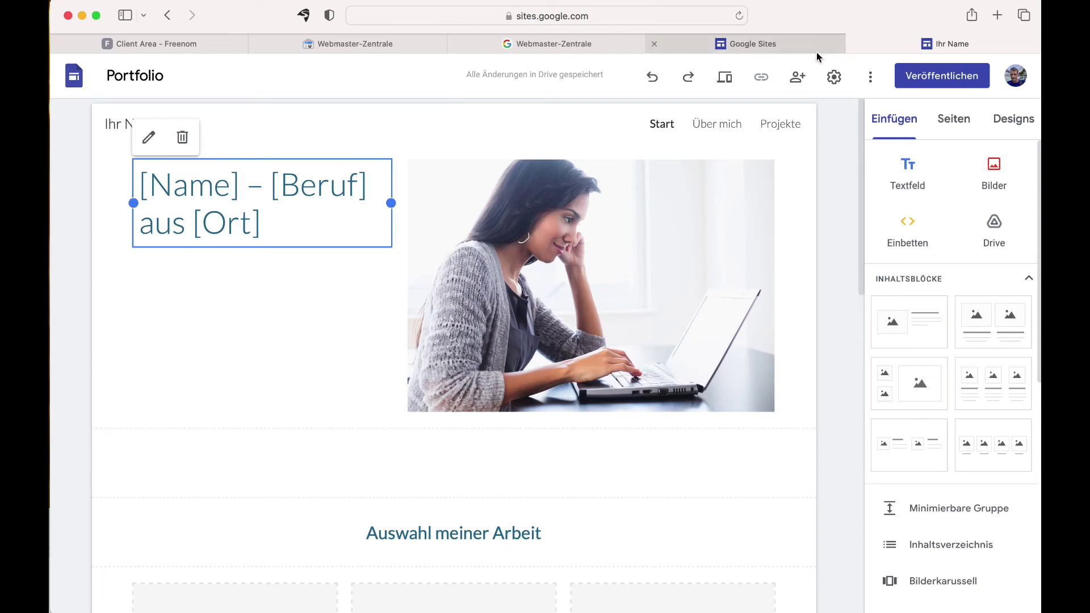
# Start setting up a custom domain in the Portfolio site's settings, choosing Drittanbieter-Domain verwenden, and continue to the domain entry
pyautogui.click(836, 80)
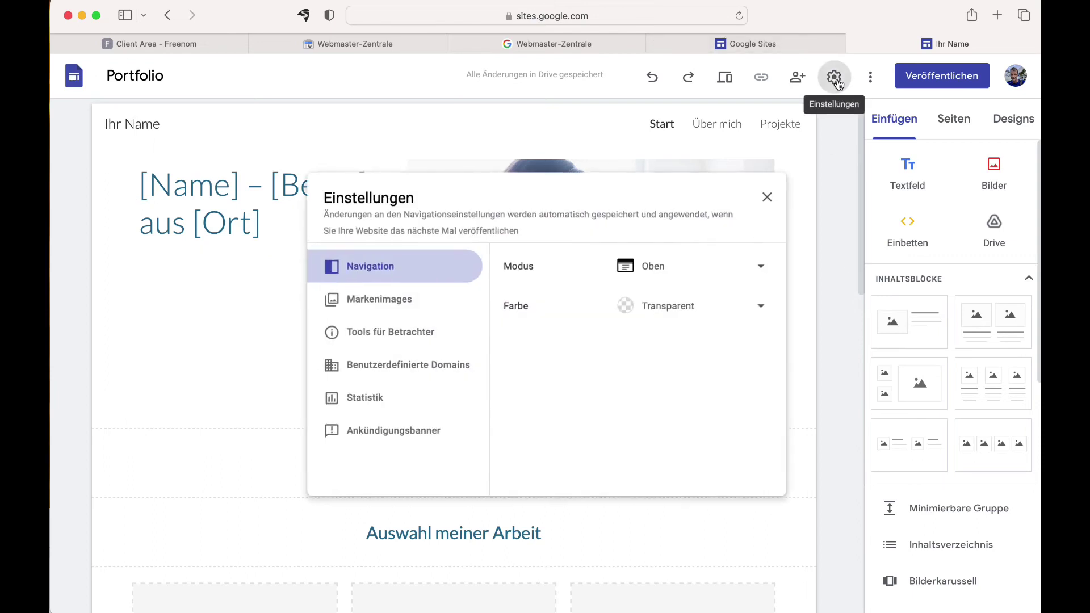
pyautogui.click(440, 372)
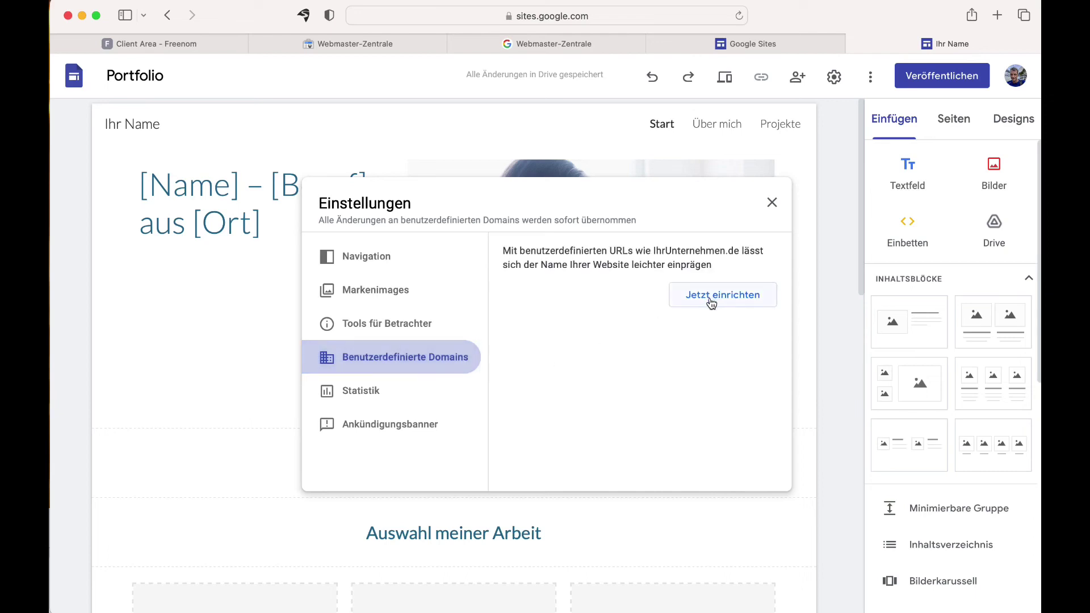
pyautogui.click(712, 302)
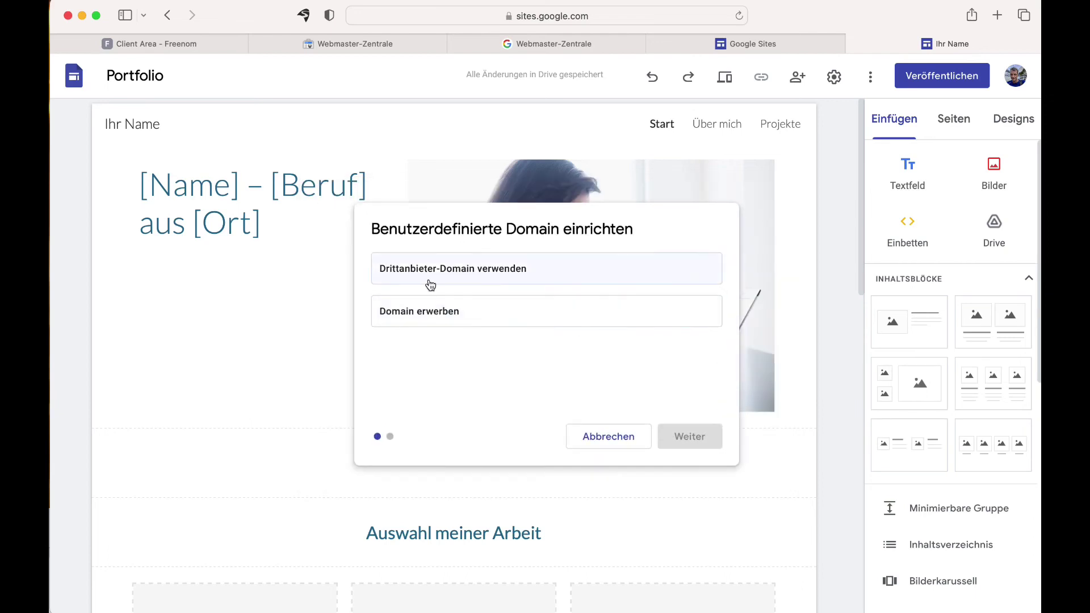
pyautogui.click(445, 272)
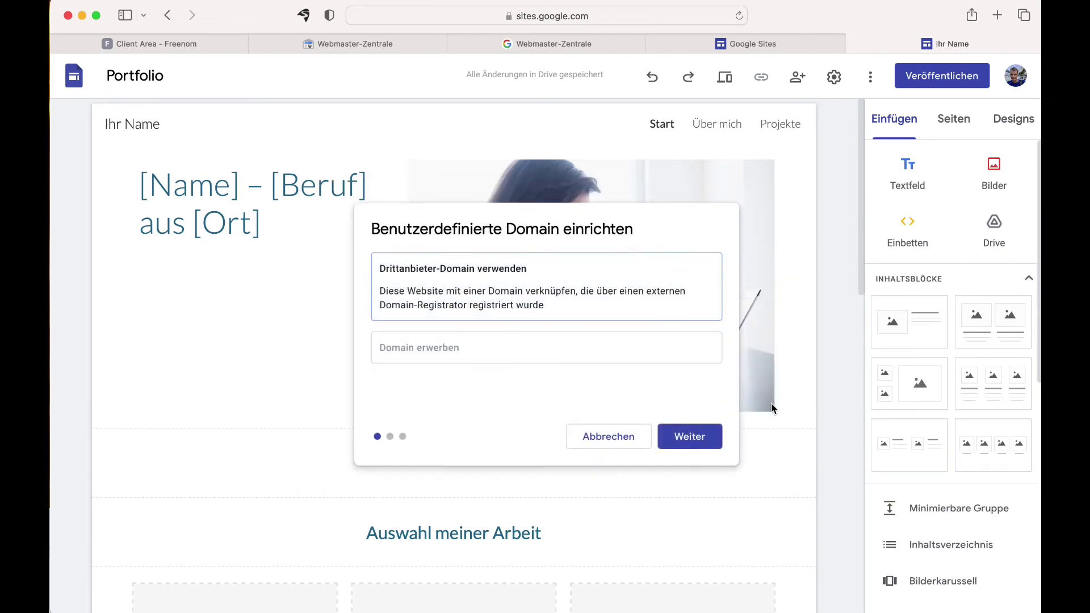
pyautogui.click(688, 440)
# Enter the registered Freenom domain with its .cf ending as the third-party domain
pyautogui.press('super+v')
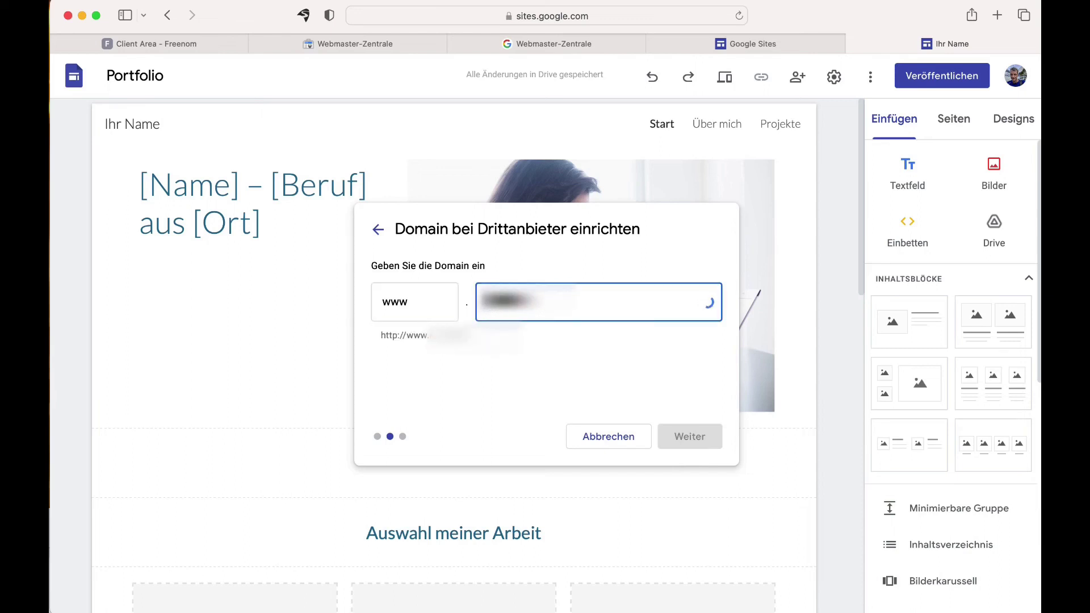
pyautogui.write('.tk')
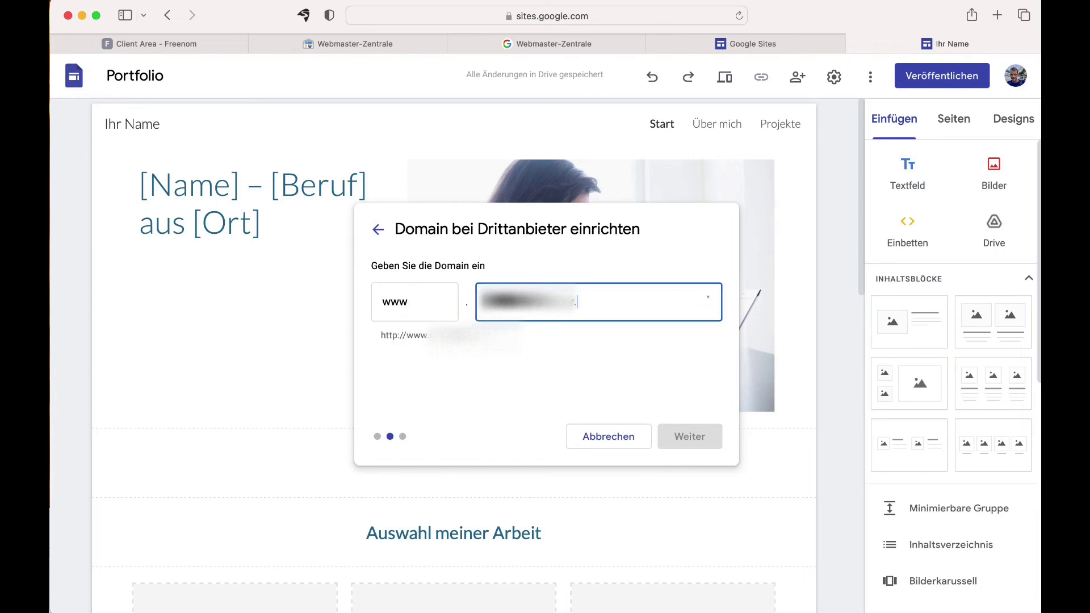
pyautogui.write('cf')
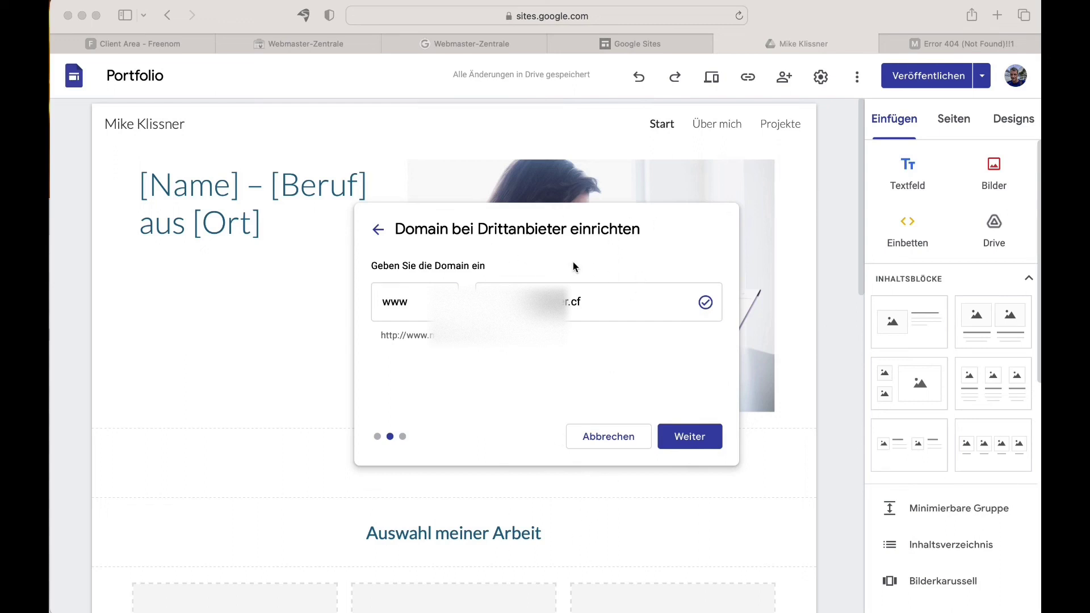
# Re-enter the last letter of the .cf domain to run the domain check again
pyautogui.click(642, 304)
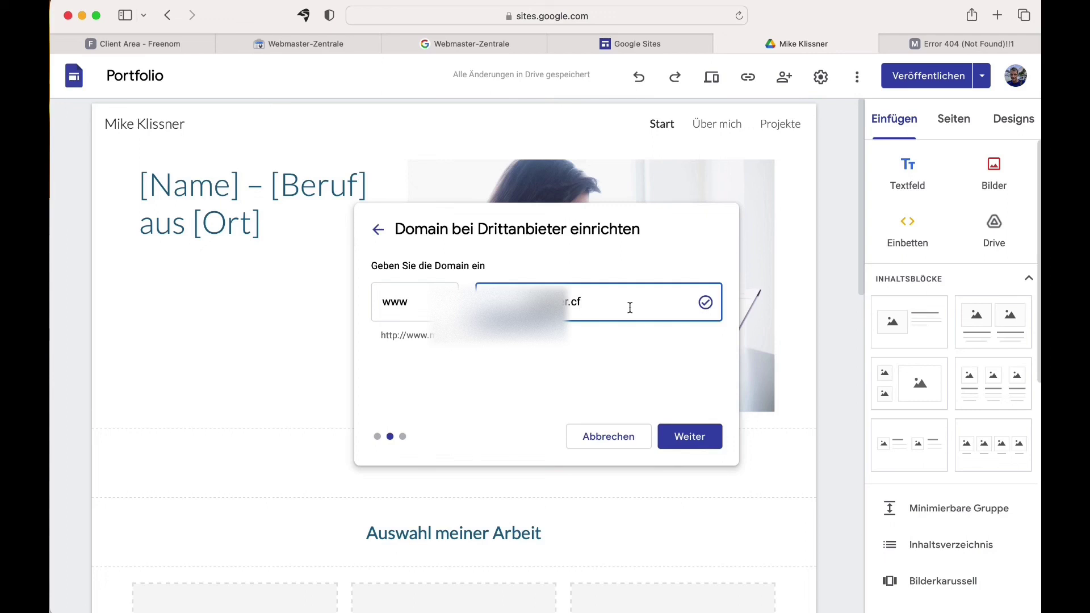
pyautogui.press('BackSpace')
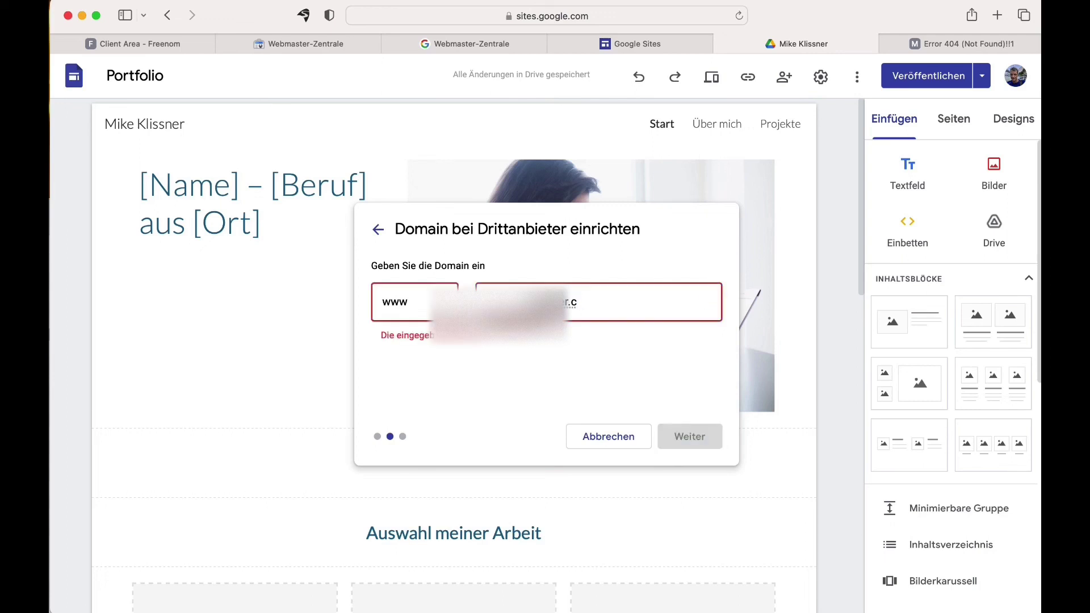
pyautogui.write('f')
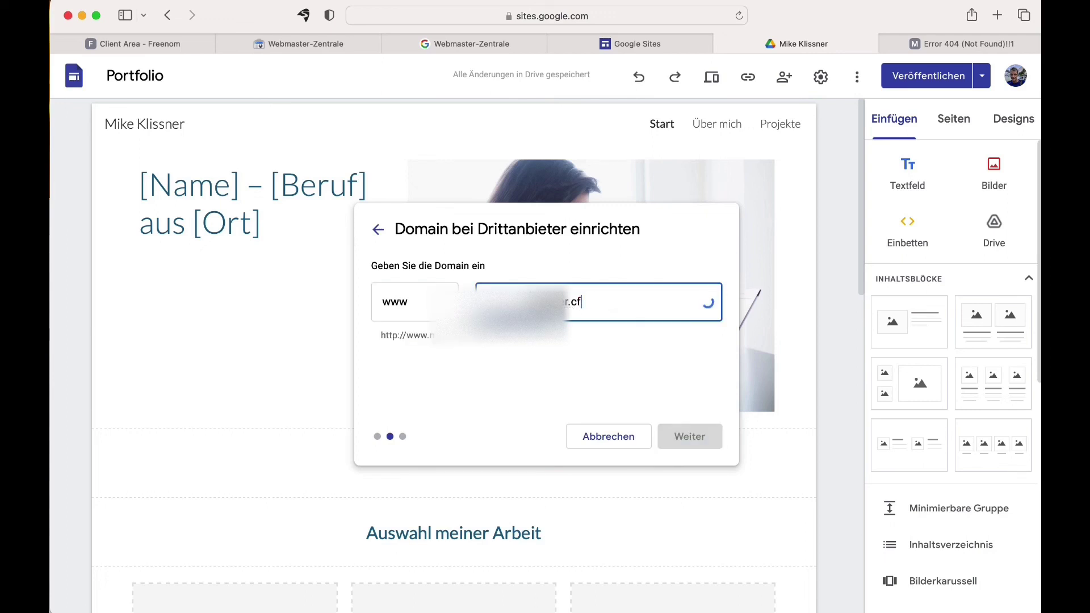